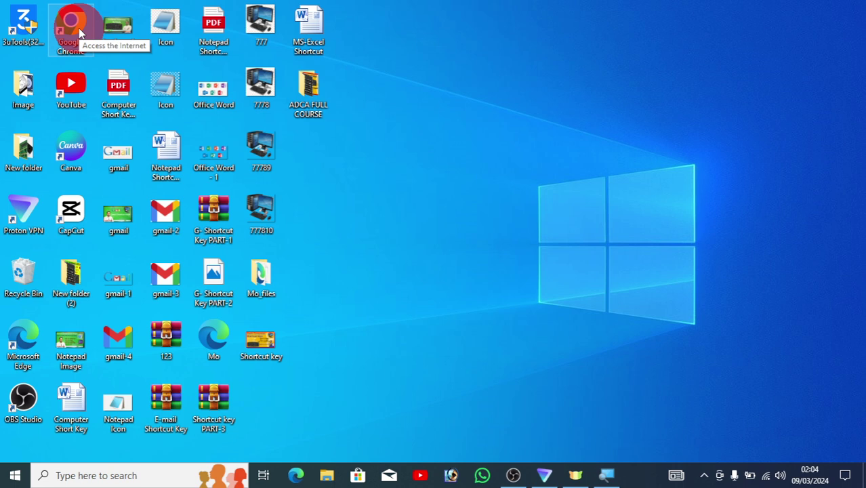
Step: Open Google Chrome and search Google for "mangal font gail download"
{"action": "left_click", "coordinate": [136, 30]}
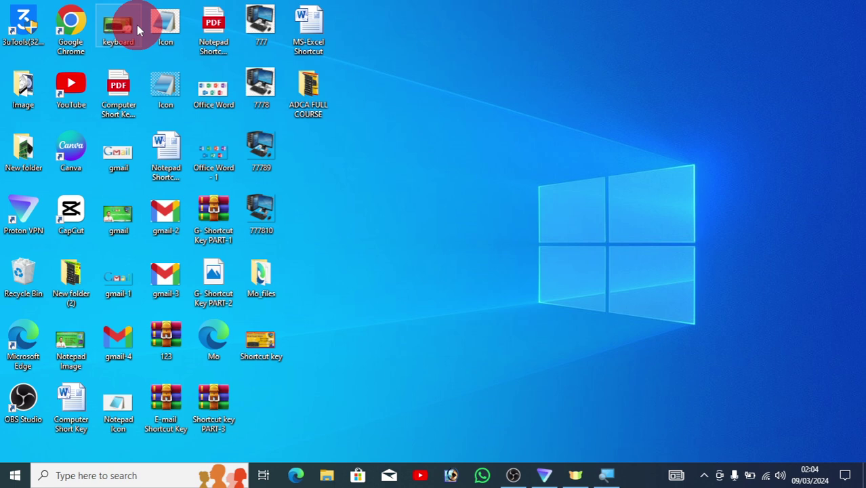
{"action": "left_click", "coordinate": [72, 26]}
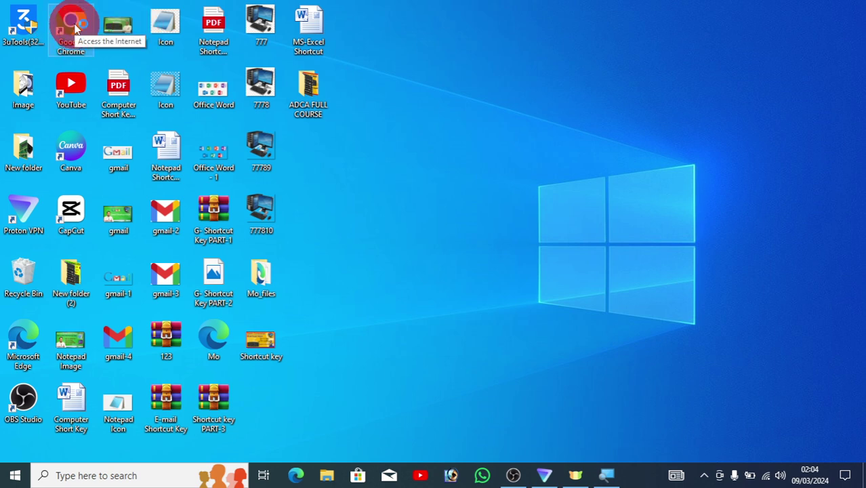
{"action": "double_click", "coordinate": [72, 26]}
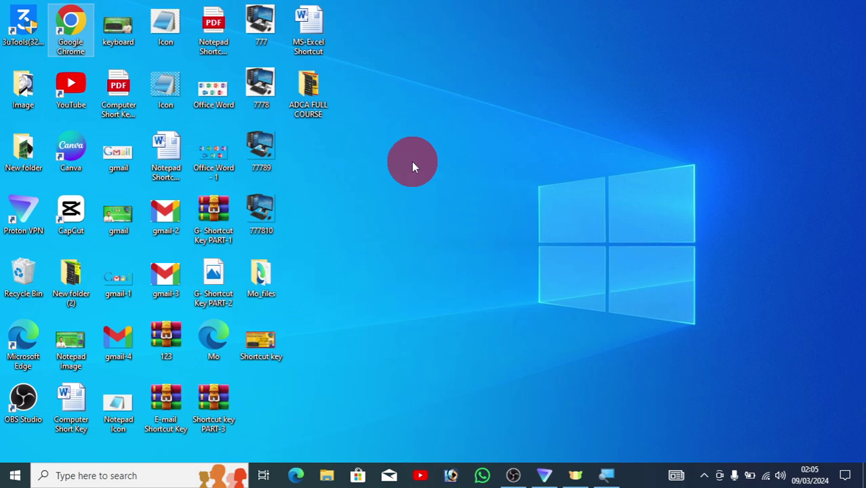
{"action": "key", "text": "Return"}
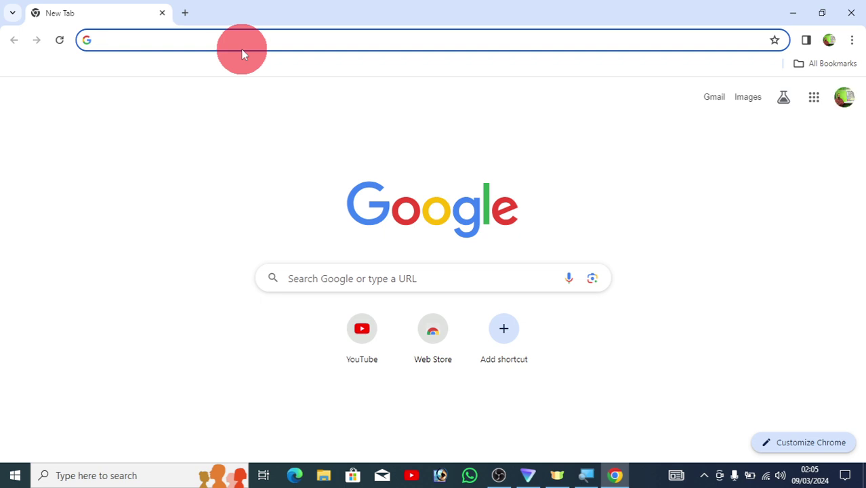
{"action": "type", "text": "m"}
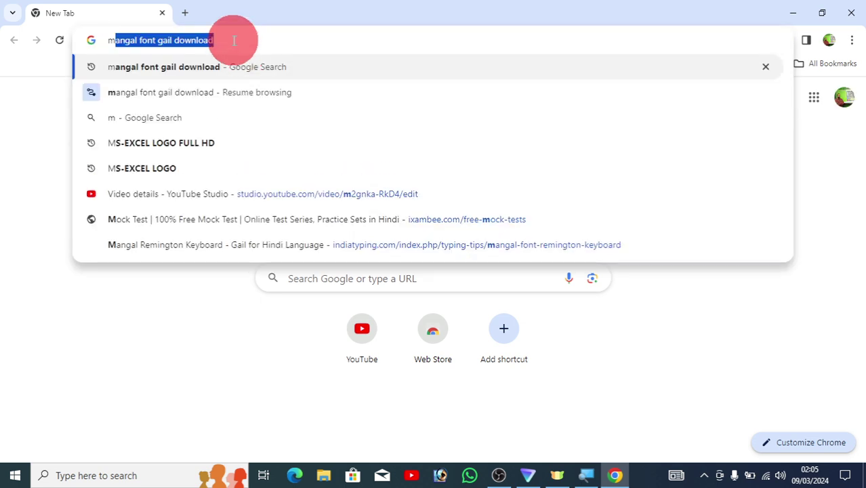
{"action": "left_click", "coordinate": [232, 40]}
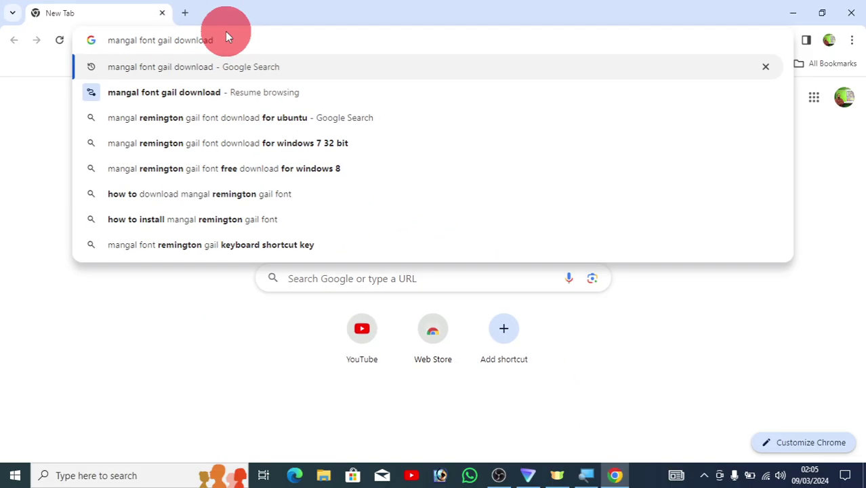
{"action": "key", "text": "Return"}
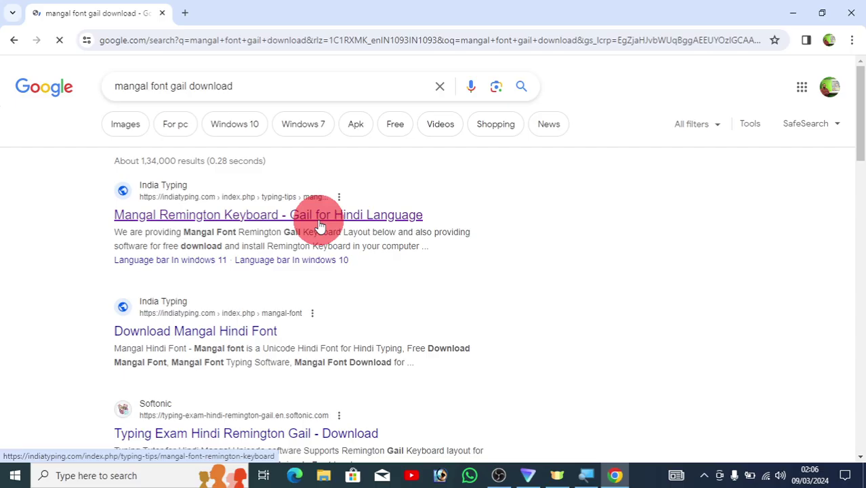
Step: Open India Typing's Mangal Remington Keyboard - Gail page from the results, dismiss the banner ad and go to the software download table
{"action": "left_click", "coordinate": [420, 265]}
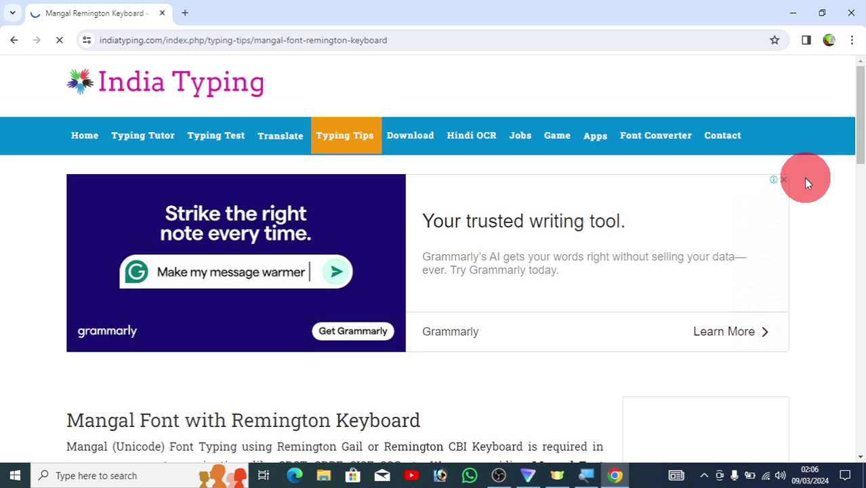
{"action": "left_click", "coordinate": [783, 182]}
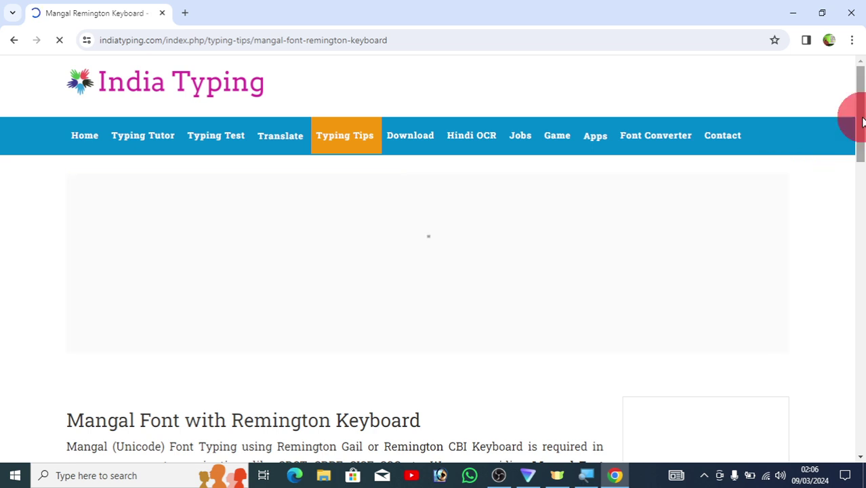
{"action": "left_click_drag", "start_coordinate": [862, 120], "coordinate": [862, 236]}
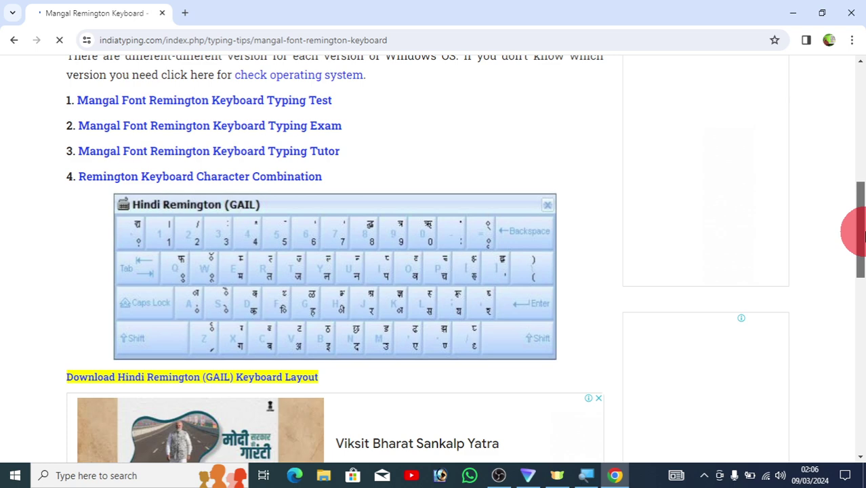
{"action": "left_click_drag", "start_coordinate": [865, 236], "coordinate": [864, 245]}
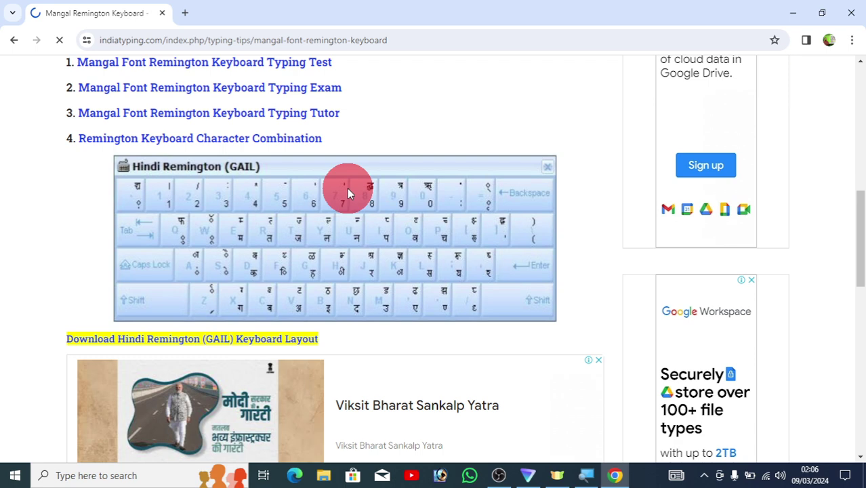
{"action": "left_click", "coordinate": [862, 299]}
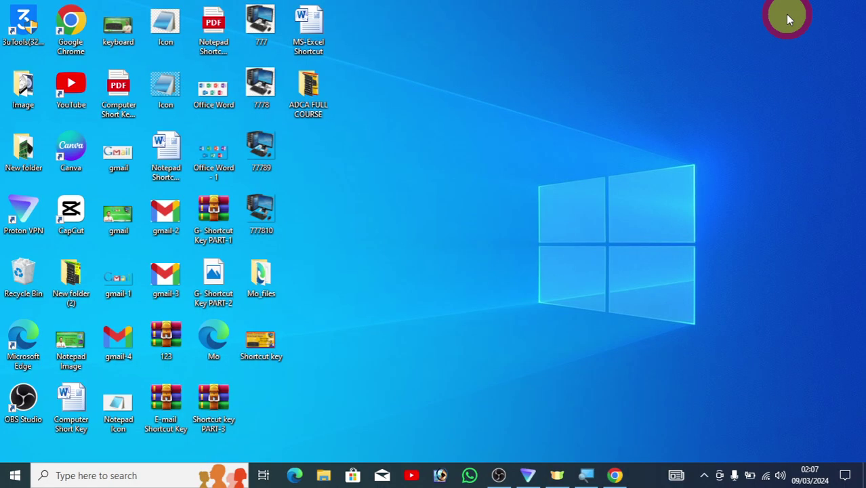
Step: Open Control Panel from the Windows search and display its items as Large icons
{"action": "left_click", "coordinate": [118, 477]}
{"action": "type", "text": "c"}
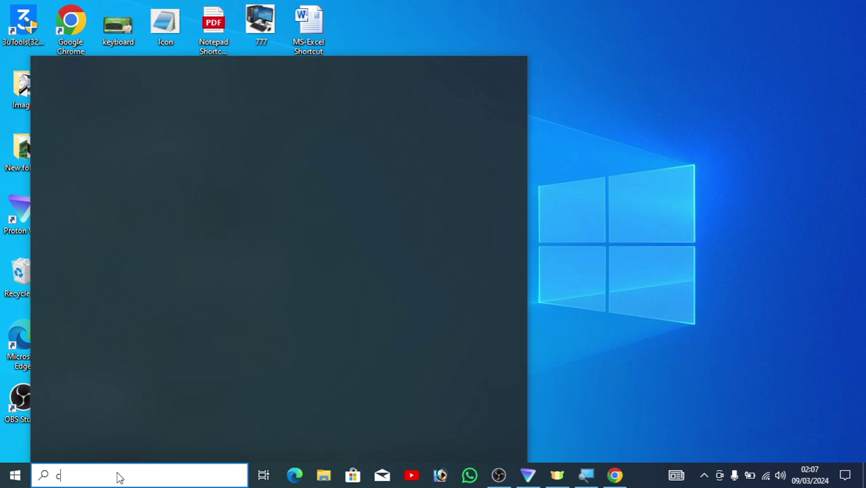
{"action": "left_click", "coordinate": [391, 178]}
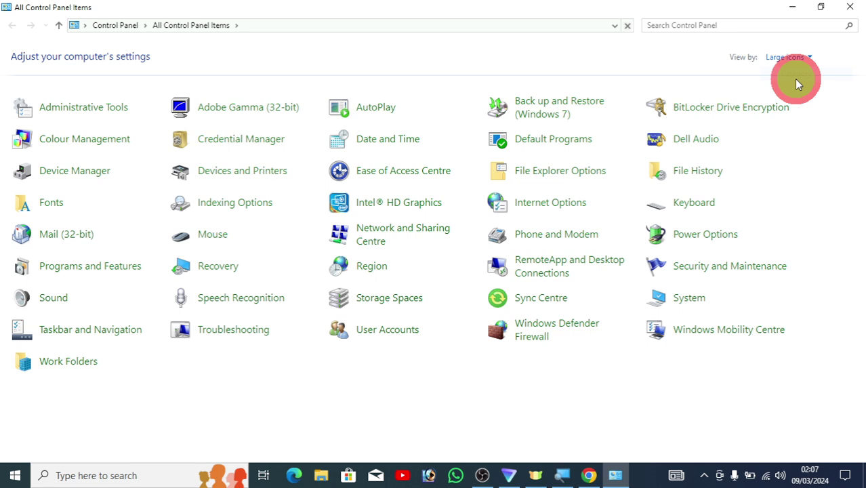
{"action": "left_click", "coordinate": [796, 83]}
{"action": "left_click", "coordinate": [624, 57]}
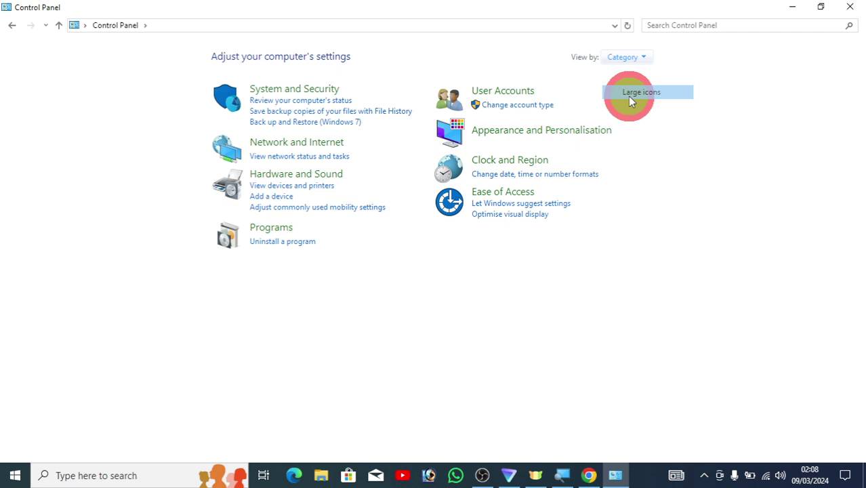
{"action": "left_click", "coordinate": [630, 95]}
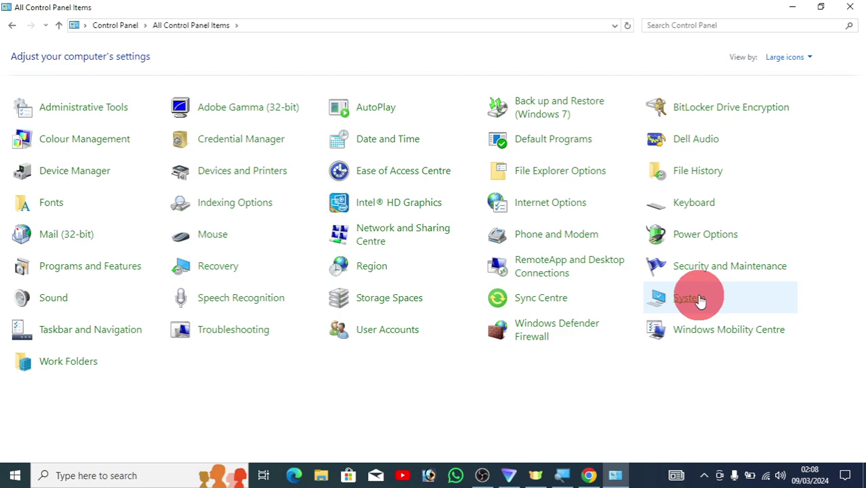
Step: Open the System settings to check the computer's system type under Device specifications, and close the settings and Control Panel
{"action": "left_click", "coordinate": [691, 298]}
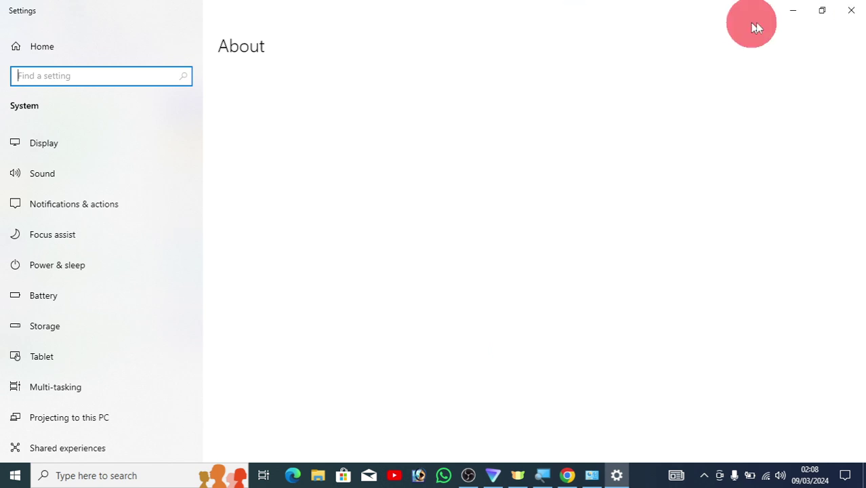
{"action": "left_click", "coordinate": [854, 15]}
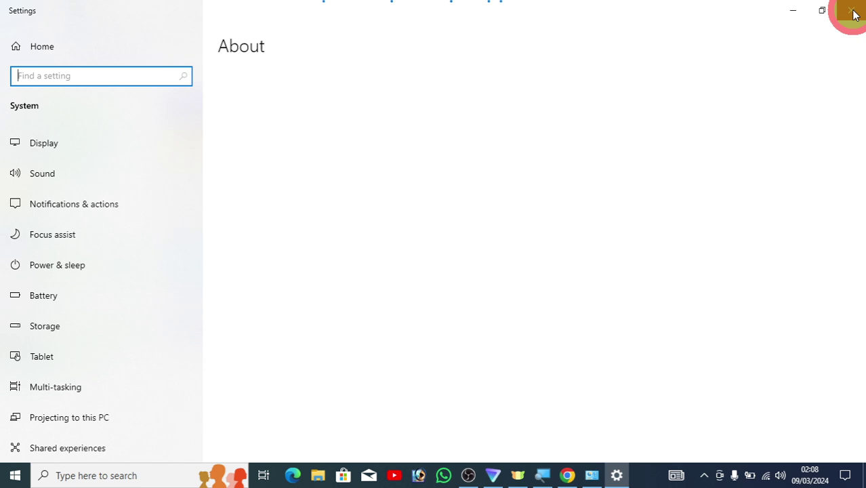
{"action": "left_click", "coordinate": [855, 15]}
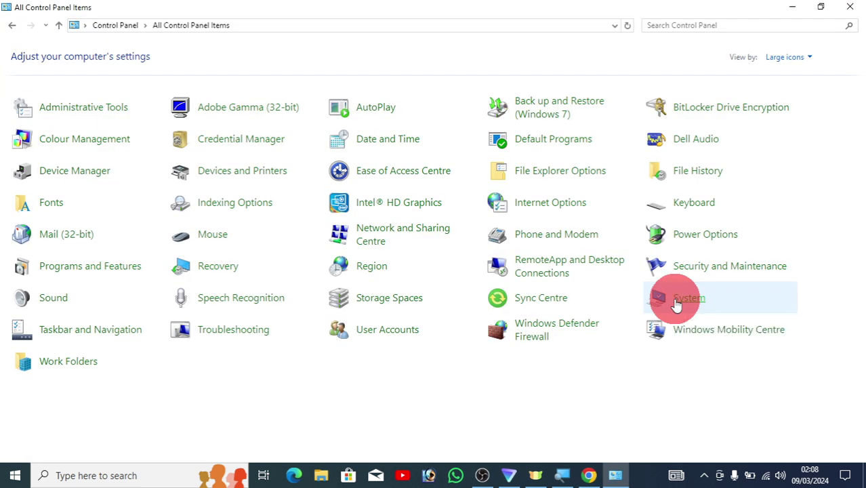
{"action": "left_click", "coordinate": [675, 303]}
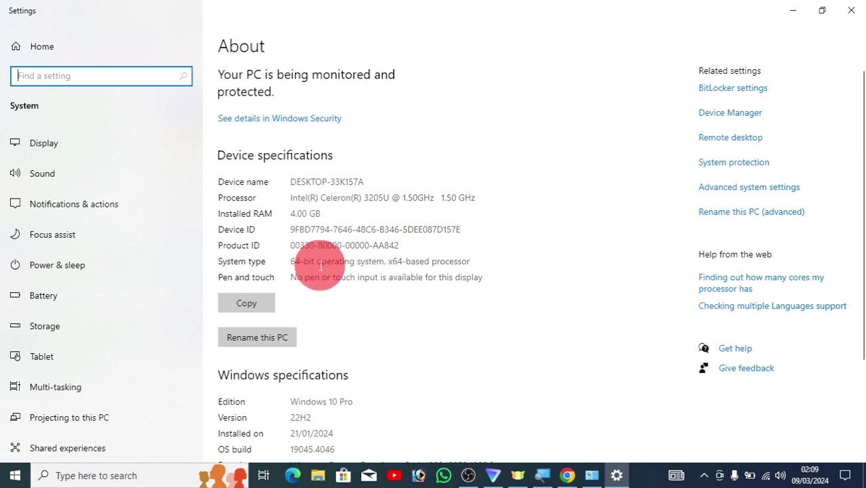
{"action": "left_click", "coordinate": [853, 13]}
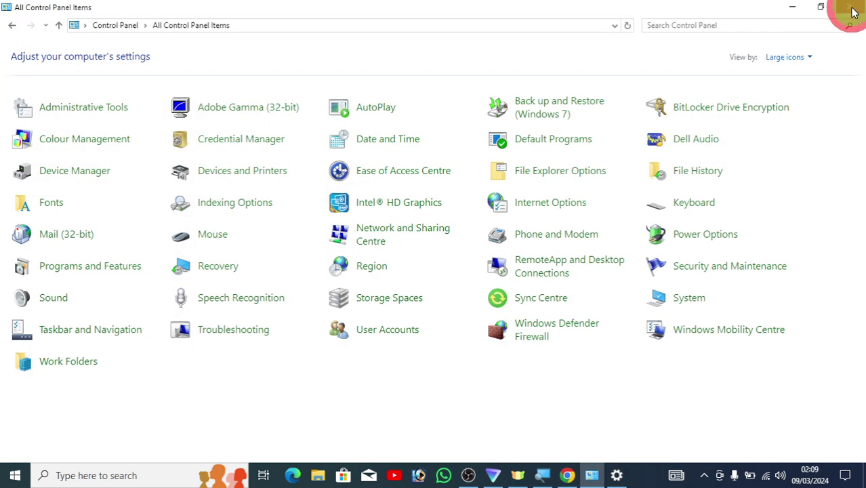
{"action": "left_click", "coordinate": [854, 12]}
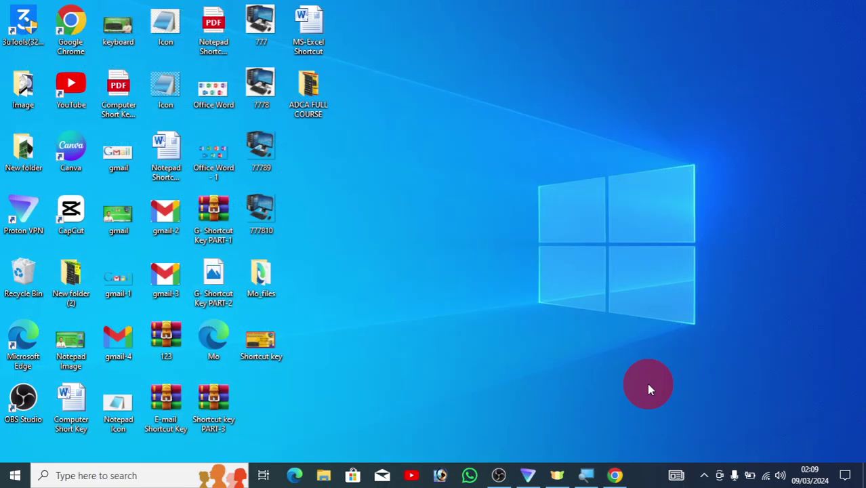
Step: Switch back to Chrome, leave the ad page and download the Hindi Typing Software for Windows 10 - 64 bit OS
{"action": "left_click", "coordinate": [615, 477]}
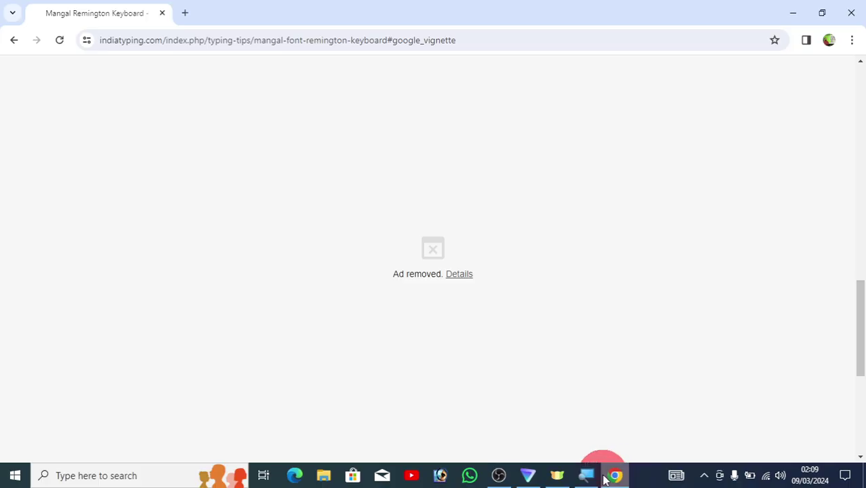
{"action": "left_click", "coordinate": [615, 477]}
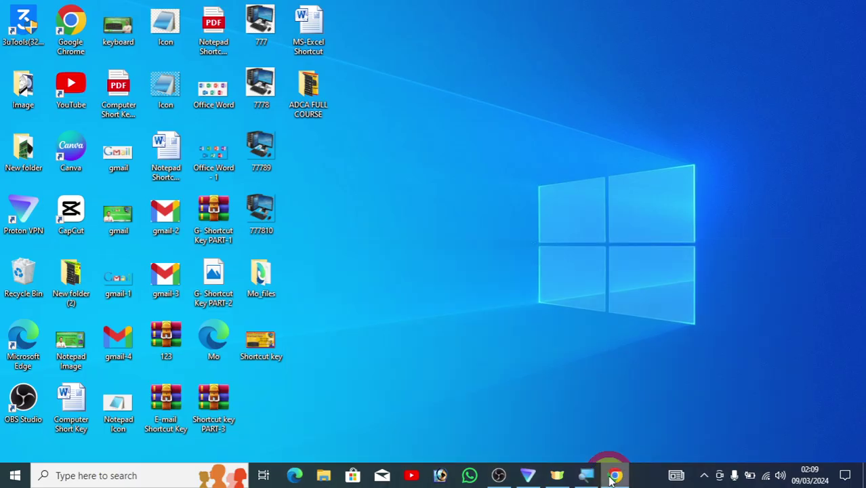
{"action": "left_click", "coordinate": [612, 476]}
{"action": "left_click", "coordinate": [329, 222]}
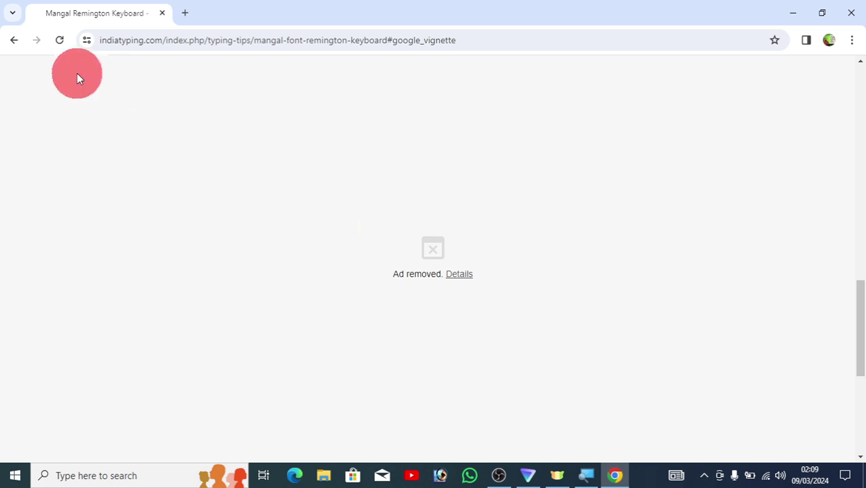
{"action": "left_click", "coordinate": [14, 40]}
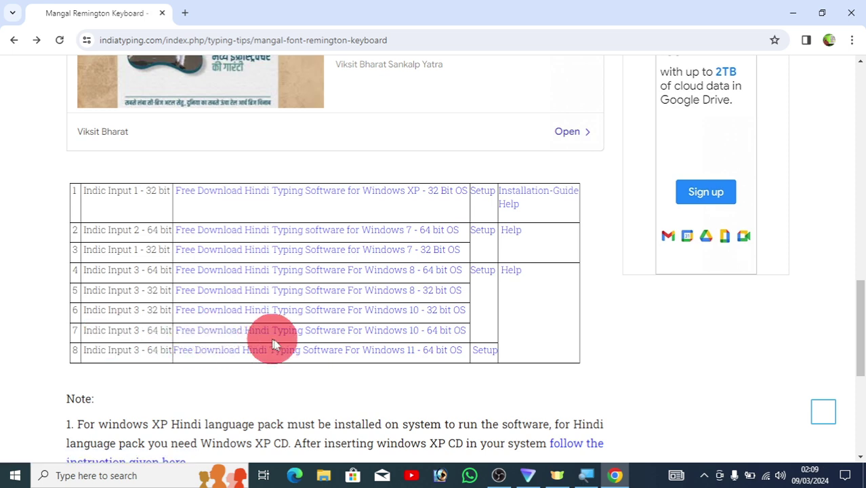
{"action": "left_click", "coordinate": [418, 335]}
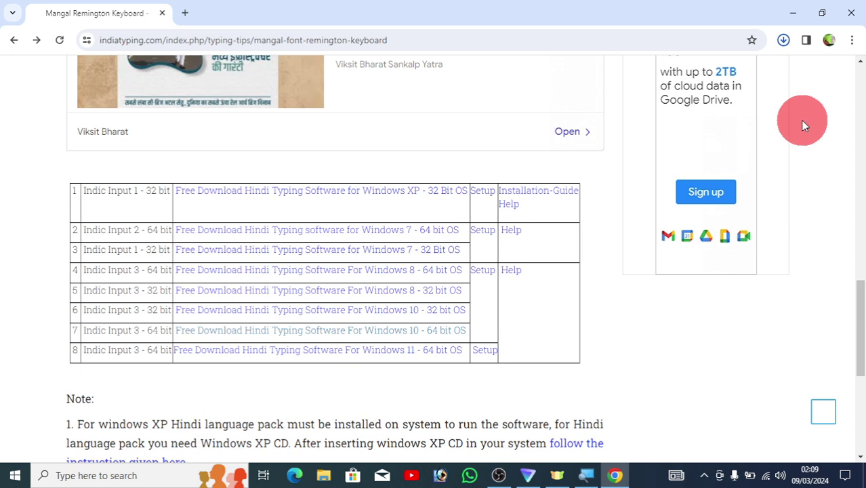
Step: Open Chrome's downloads list and show the newly downloaded Hindi Indic Input 3 64-Bit.zip in its folder
{"action": "key", "text": "ctrl+j"}
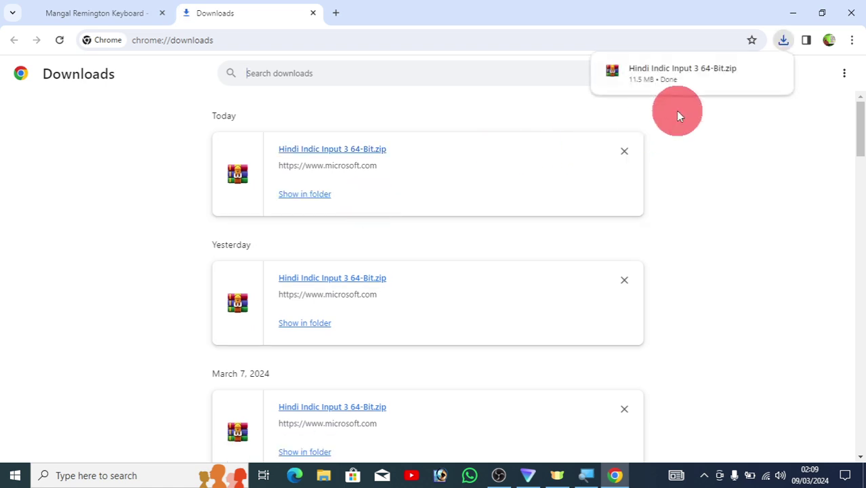
{"action": "mouse_move", "coordinate": [731, 88]}
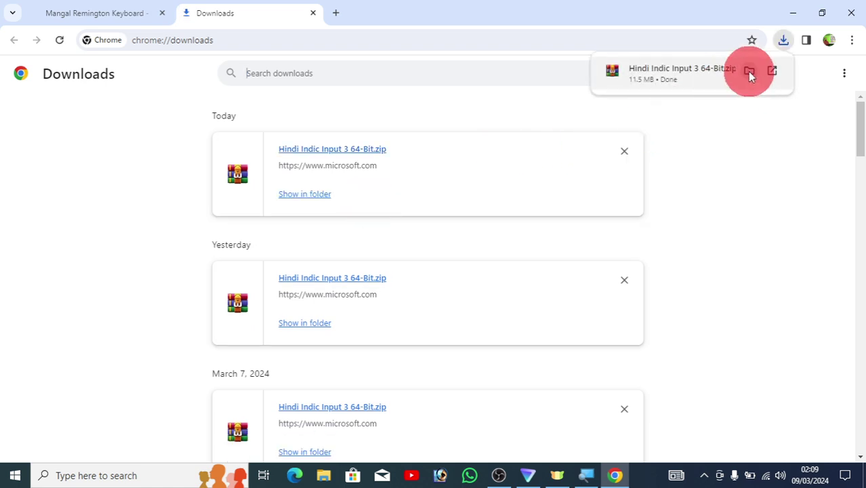
{"action": "left_click", "coordinate": [749, 72]}
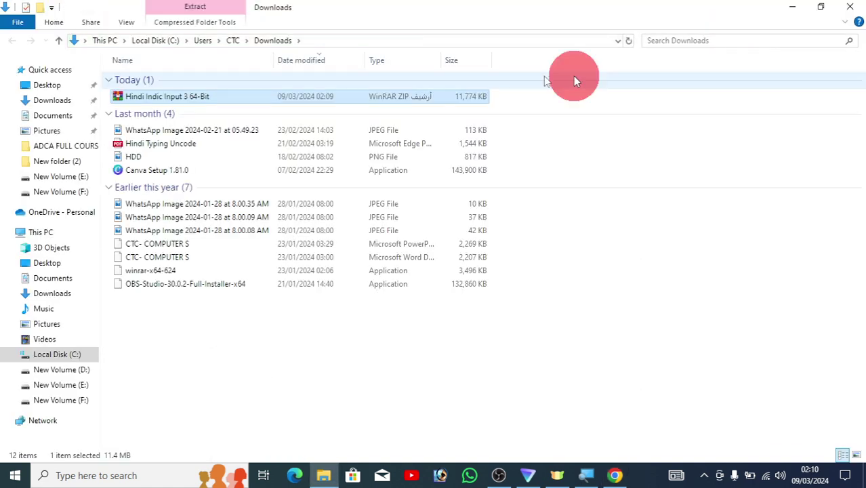
Step: Cut the Hindi Indic Input 3 64-Bit zip from the Downloads folder and minimise the open windows to reach the desktop
{"action": "left_click", "coordinate": [211, 102]}
{"action": "right_click", "coordinate": [211, 99]}
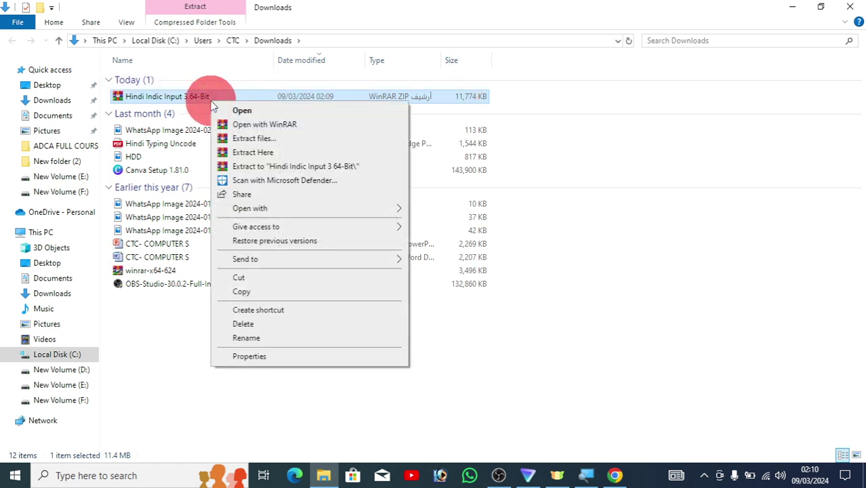
{"action": "left_click", "coordinate": [239, 277]}
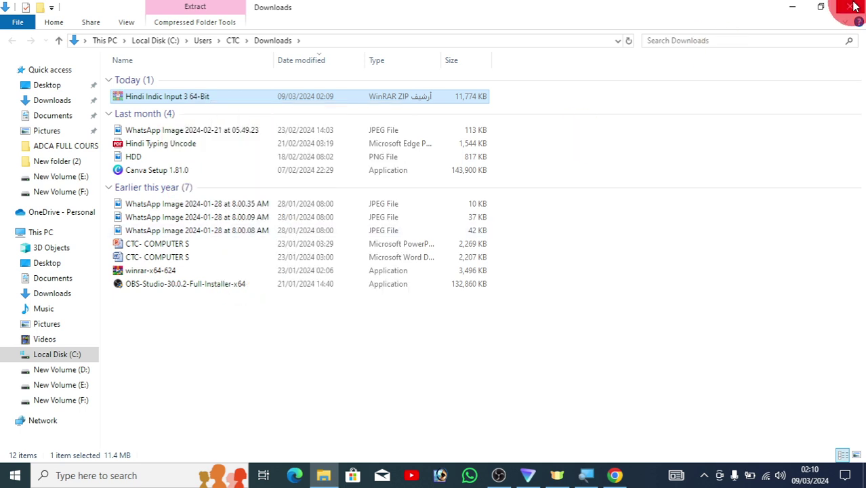
{"action": "left_click", "coordinate": [793, 7]}
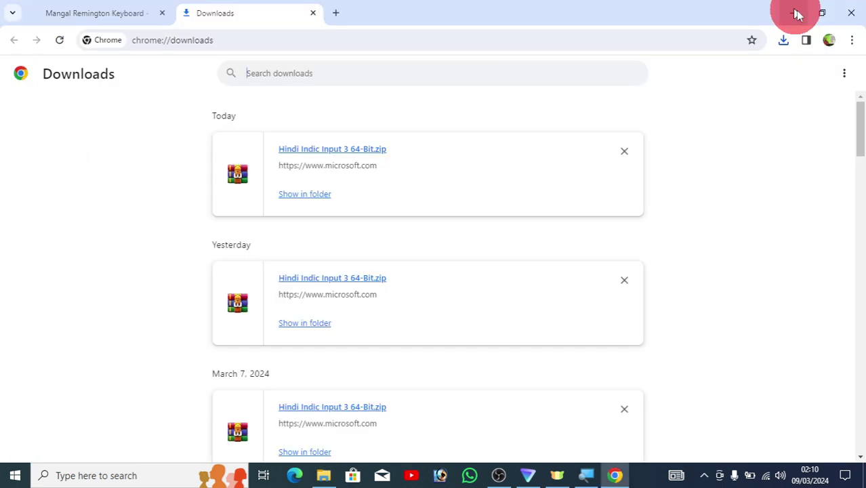
{"action": "left_click", "coordinate": [841, 16]}
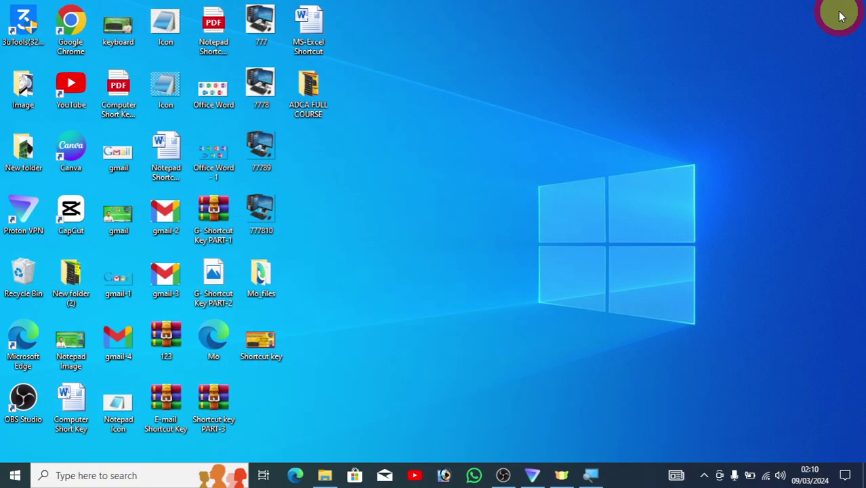
Step: Create a new folder on the desktop, keeping its default name
{"action": "right_click", "coordinate": [484, 81]}
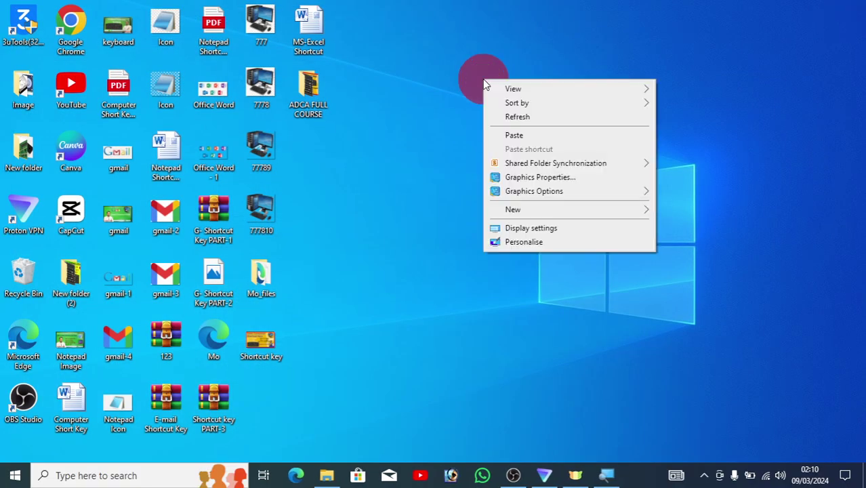
{"action": "left_click", "coordinate": [529, 214]}
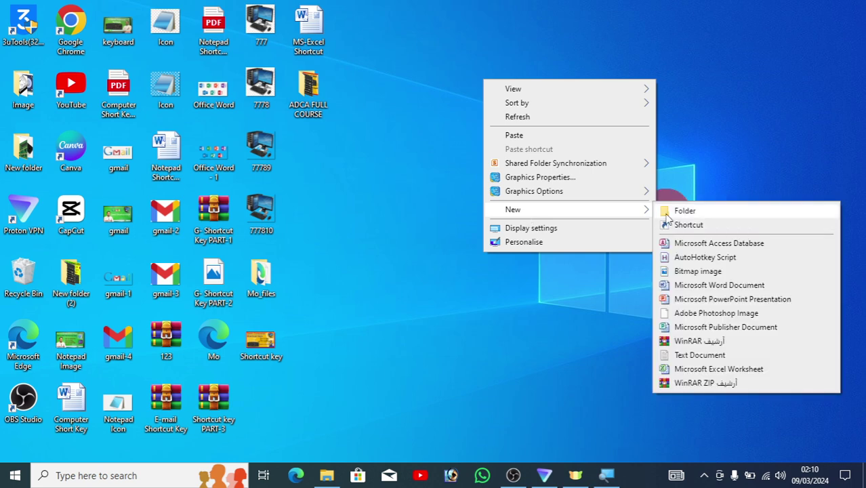
{"action": "left_click", "coordinate": [667, 215]}
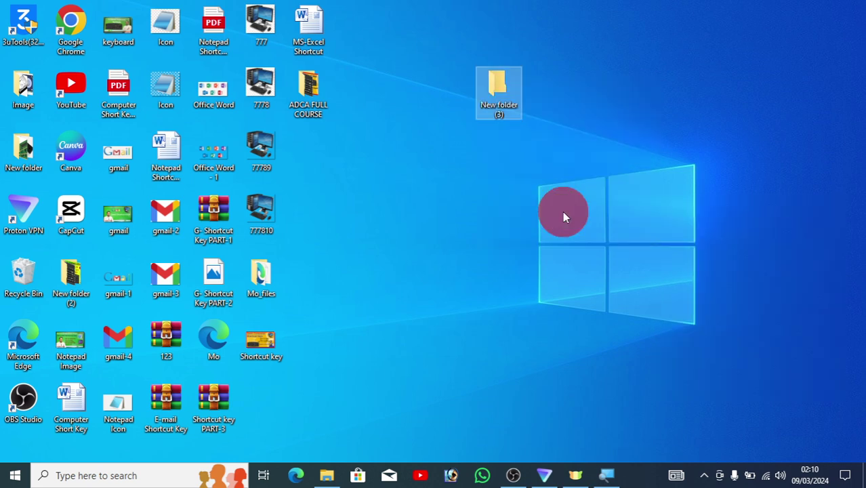
{"action": "left_click", "coordinate": [564, 213]}
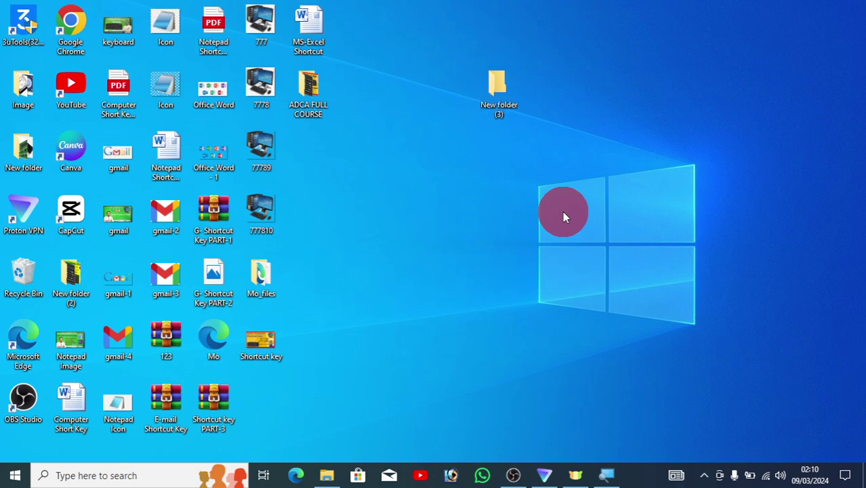
Step: Paste the cut Hindi Indic Input 3 64-Bit zip into the new desktop folder and extract it there
{"action": "double_click", "coordinate": [498, 85]}
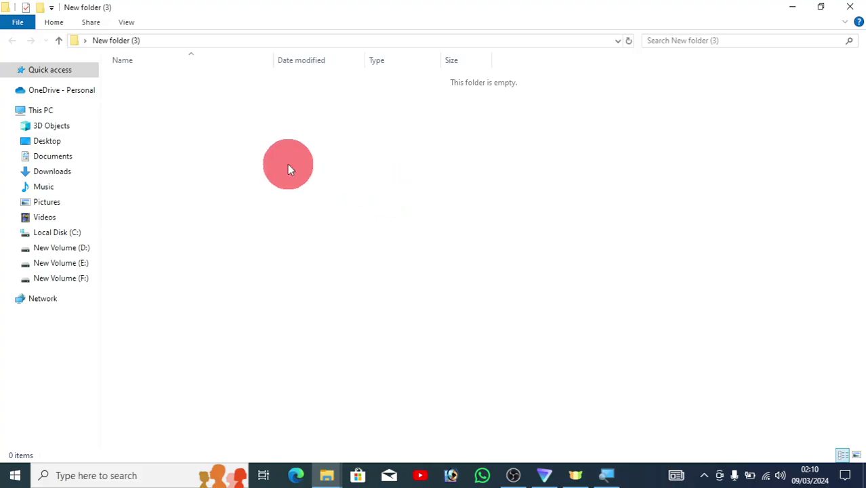
{"action": "right_click", "coordinate": [287, 167]}
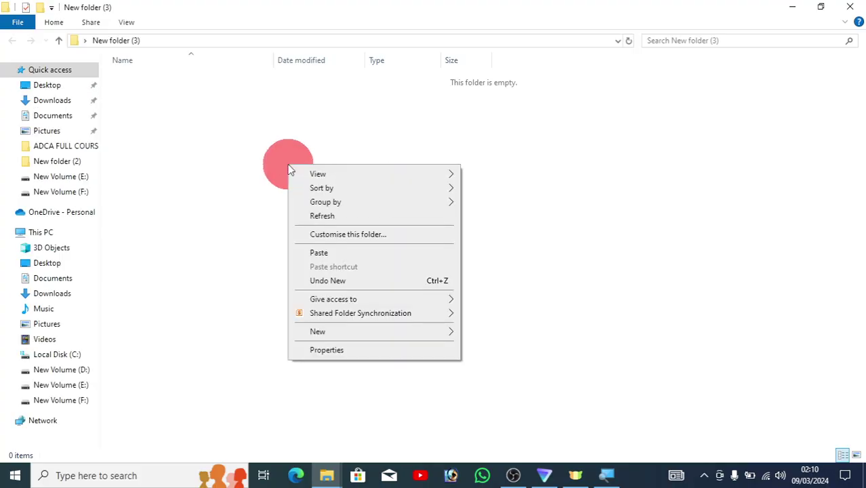
{"action": "left_click", "coordinate": [322, 255]}
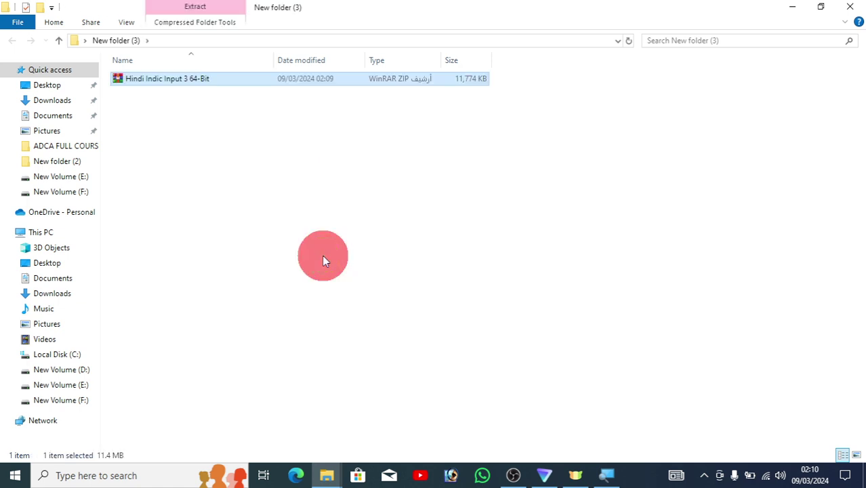
{"action": "right_click", "coordinate": [180, 86]}
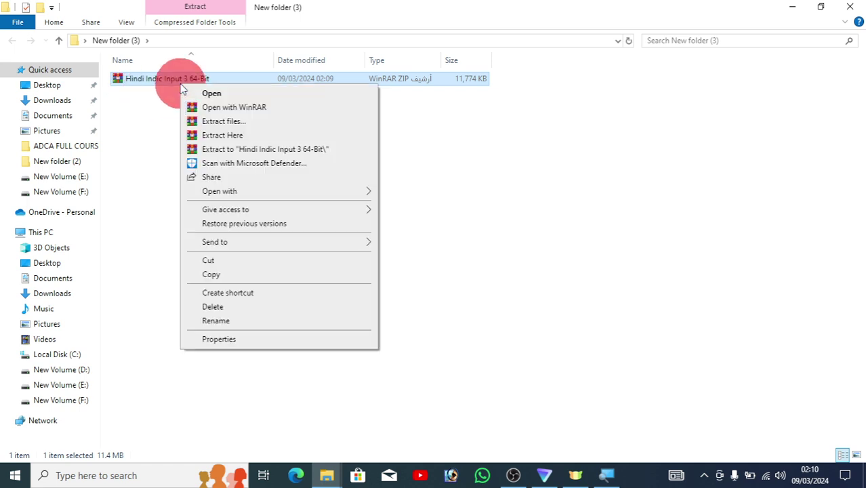
{"action": "left_click", "coordinate": [230, 137]}
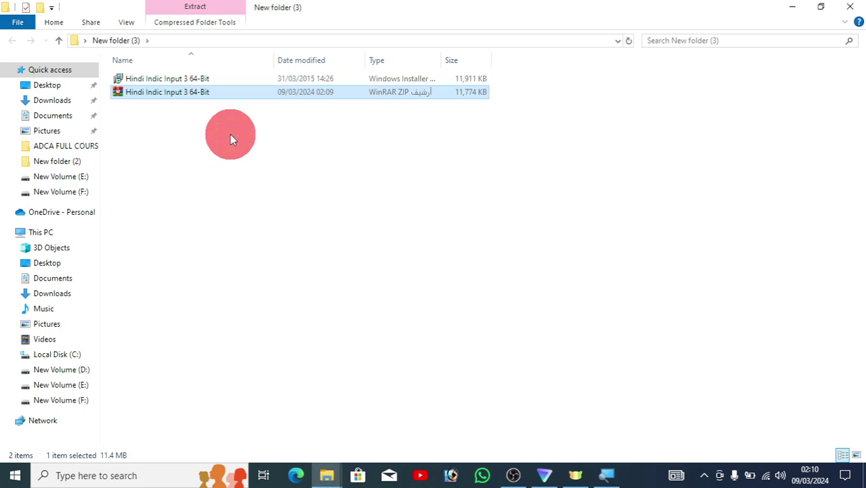
Step: Start the extracted Hindi Indic Input 3 64-Bit installer and set the installation folder to D:\
{"action": "left_click", "coordinate": [194, 79]}
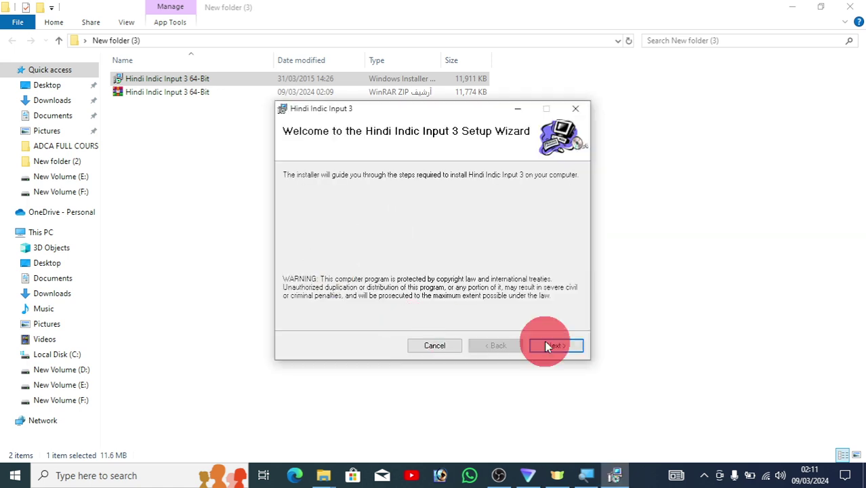
{"action": "left_click", "coordinate": [551, 345]}
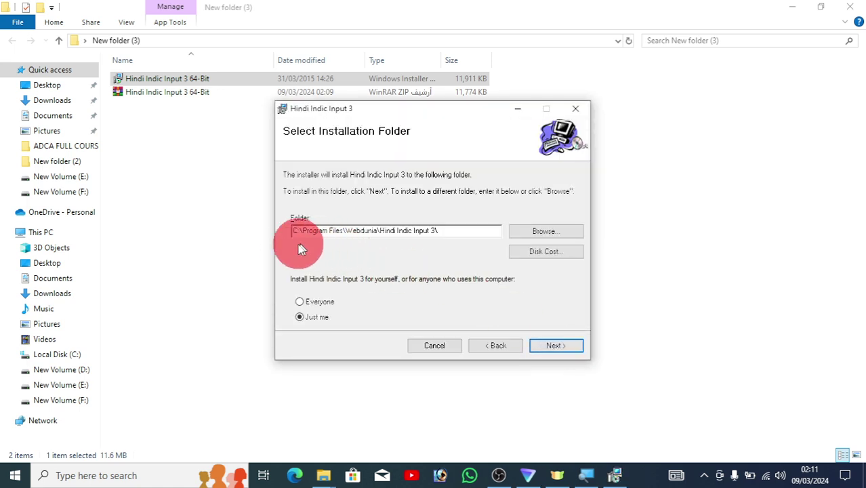
{"action": "left_click", "coordinate": [543, 230]}
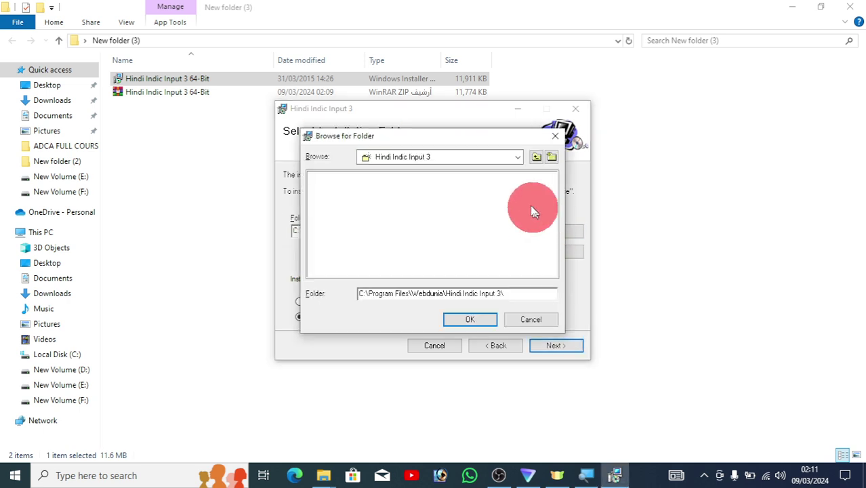
{"action": "left_click", "coordinate": [517, 158]}
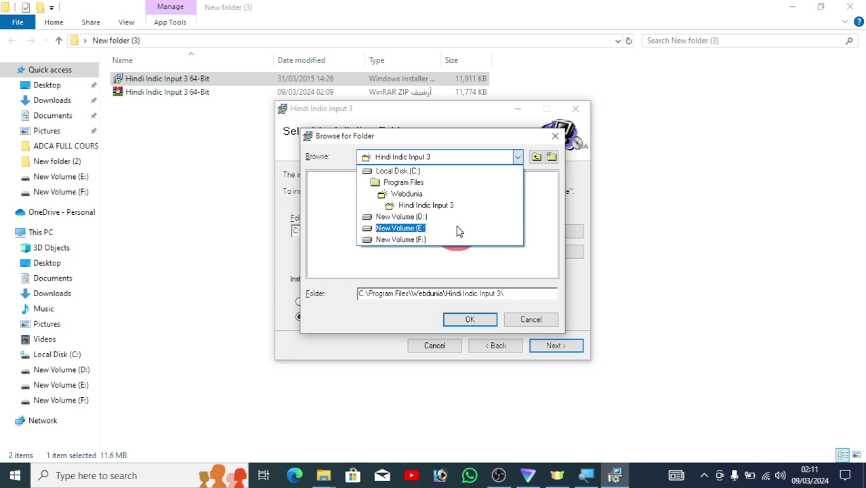
{"action": "left_click", "coordinate": [421, 216]}
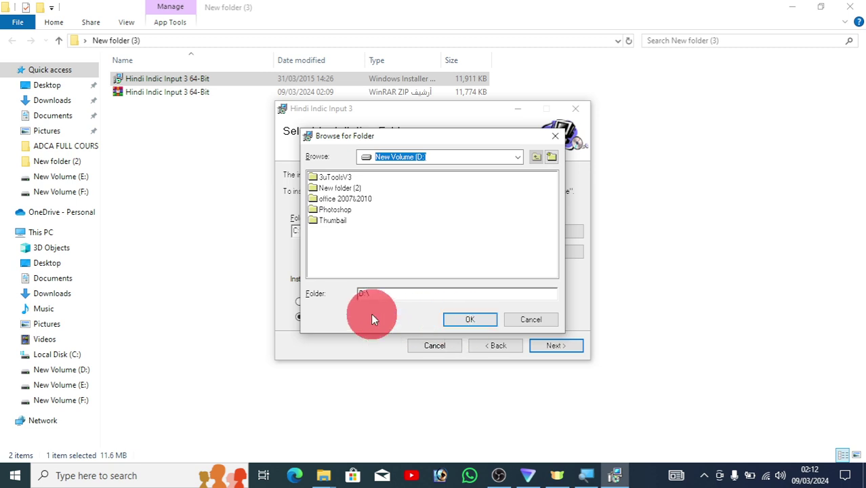
{"action": "left_click", "coordinate": [475, 321]}
Step: Run the Hindi Indic Input 3 installation for Just me, allowing the system changes, and close the finished wizard and the folder window
{"action": "left_click", "coordinate": [548, 343]}
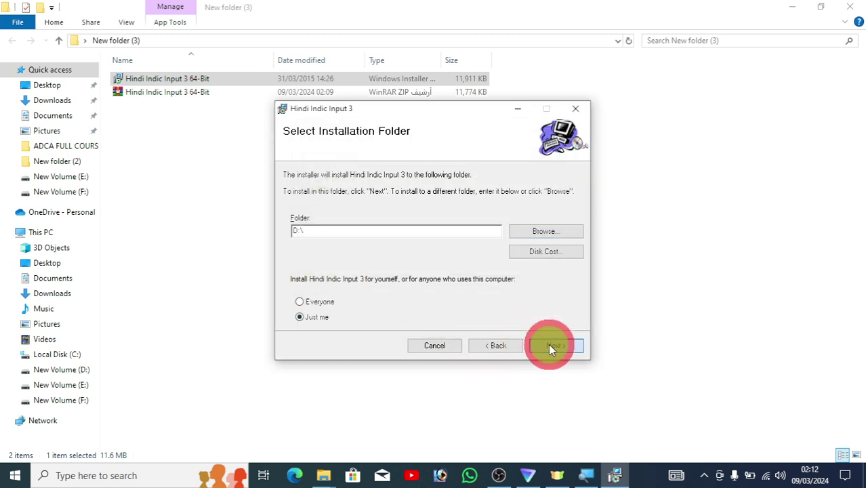
{"action": "left_click", "coordinate": [553, 346]}
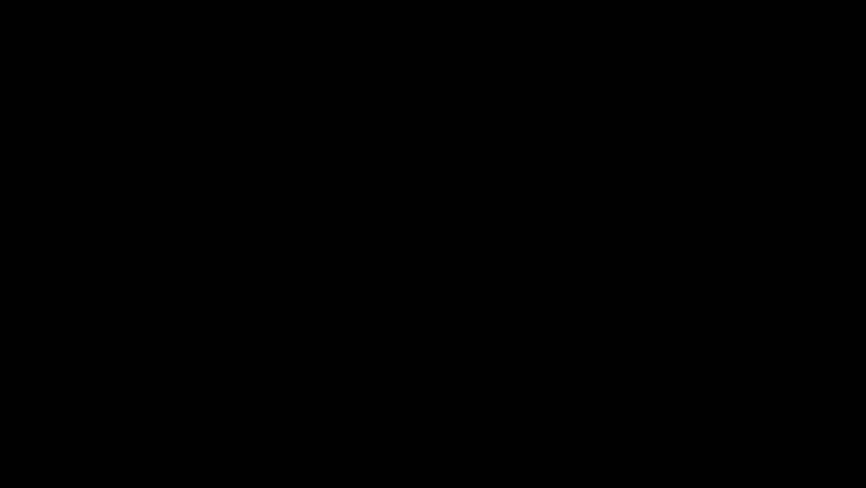
{"action": "left_click", "coordinate": [382, 330]}
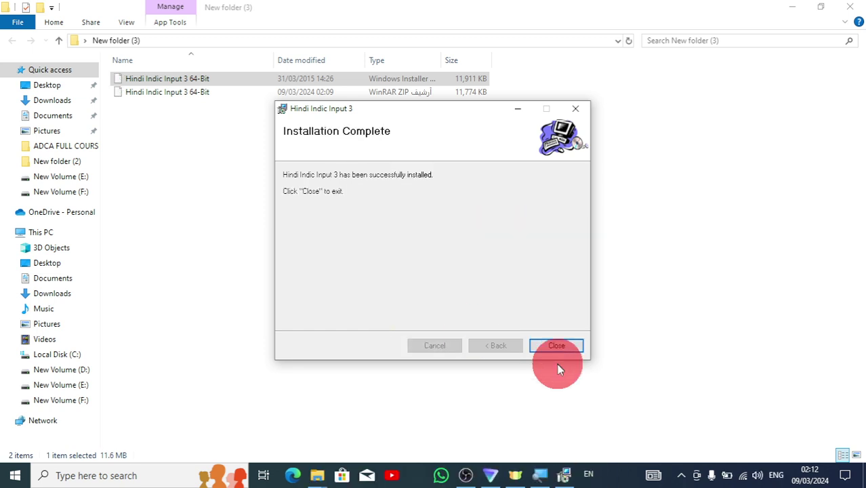
{"action": "left_click", "coordinate": [554, 346]}
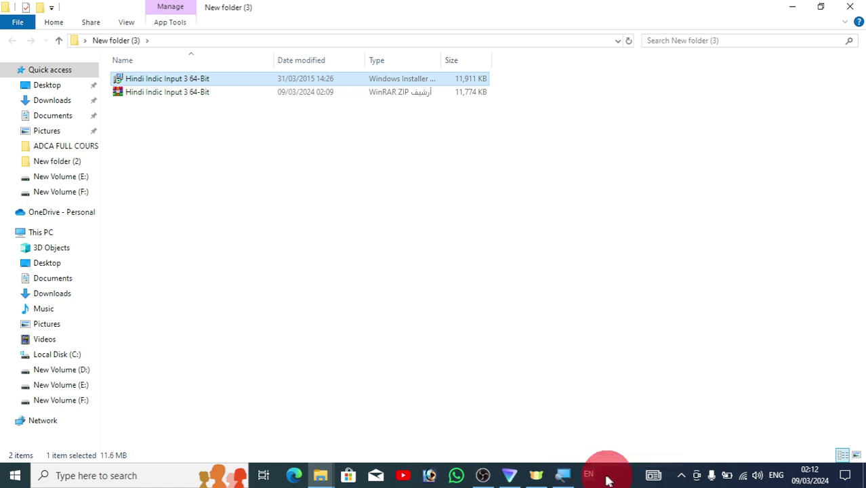
{"action": "left_click", "coordinate": [849, 7]}
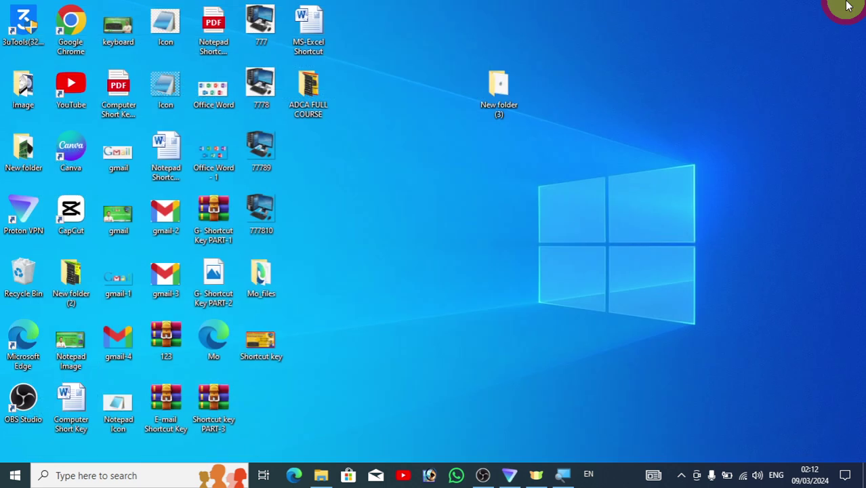
Step: Switch the input language to Hindi (India) and open the language bar's settings
{"action": "left_click", "coordinate": [588, 477]}
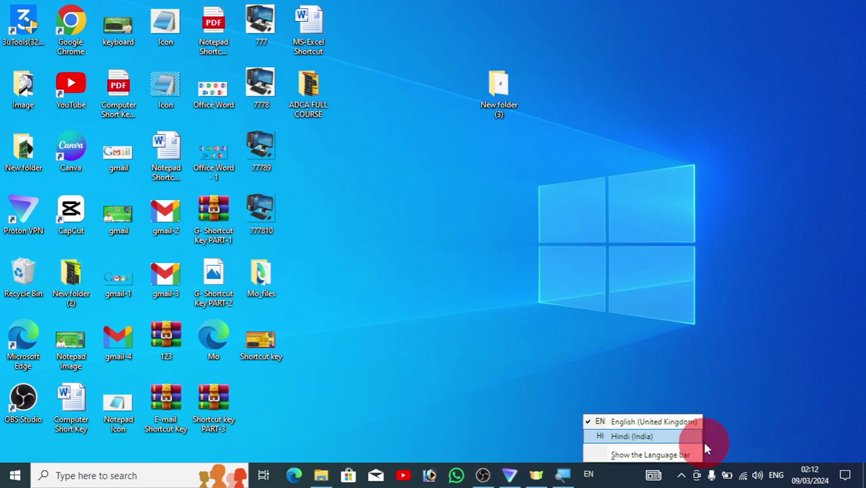
{"action": "left_click", "coordinate": [628, 437]}
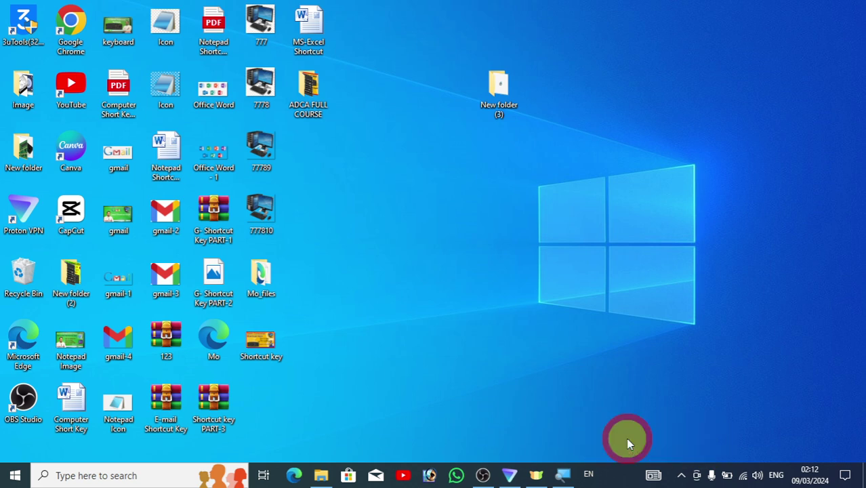
{"action": "right_click", "coordinate": [579, 477]}
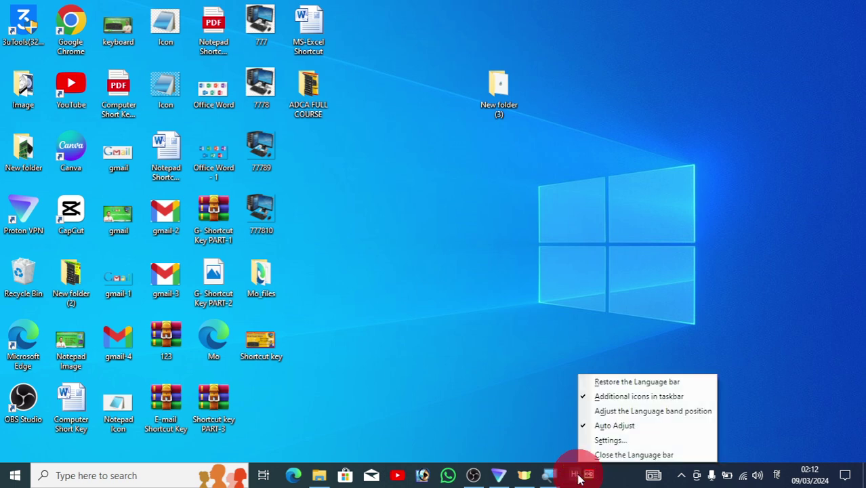
{"action": "left_click", "coordinate": [611, 441]}
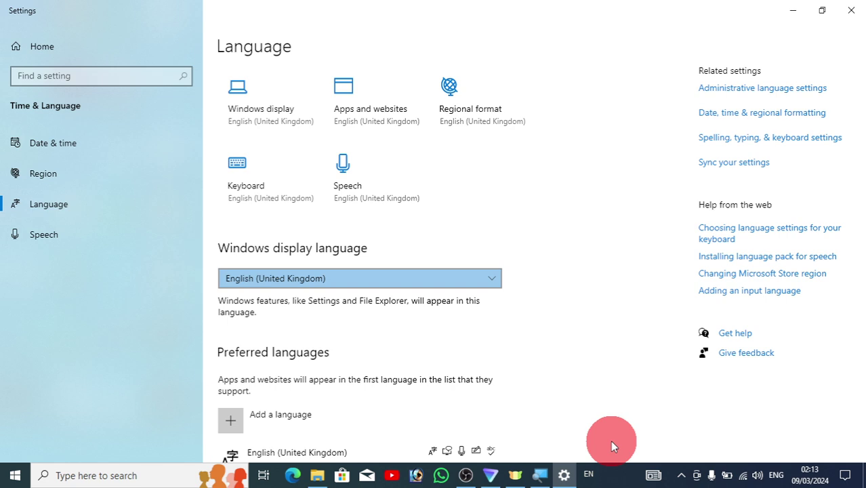
Step: Open the input language hot keys from the advanced keyboard settings, reached through the spelling, typing and keyboard settings
{"action": "left_click", "coordinate": [718, 146]}
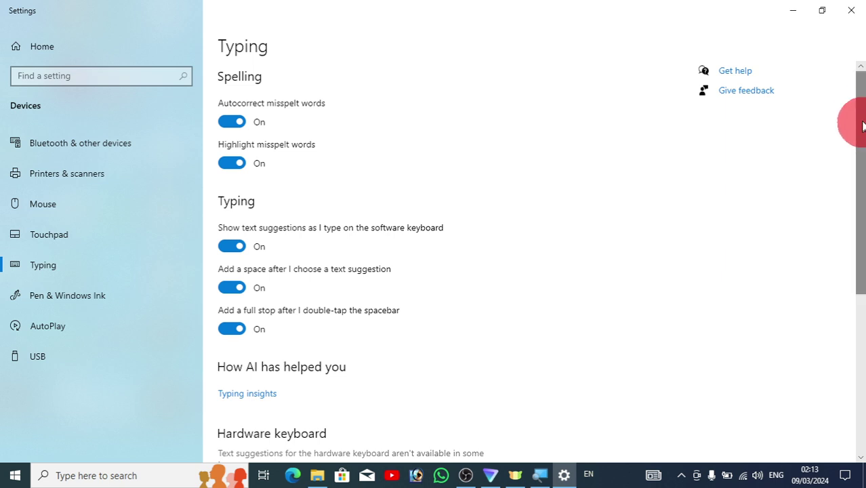
{"action": "left_click_drag", "start_coordinate": [865, 118], "coordinate": [853, 290]}
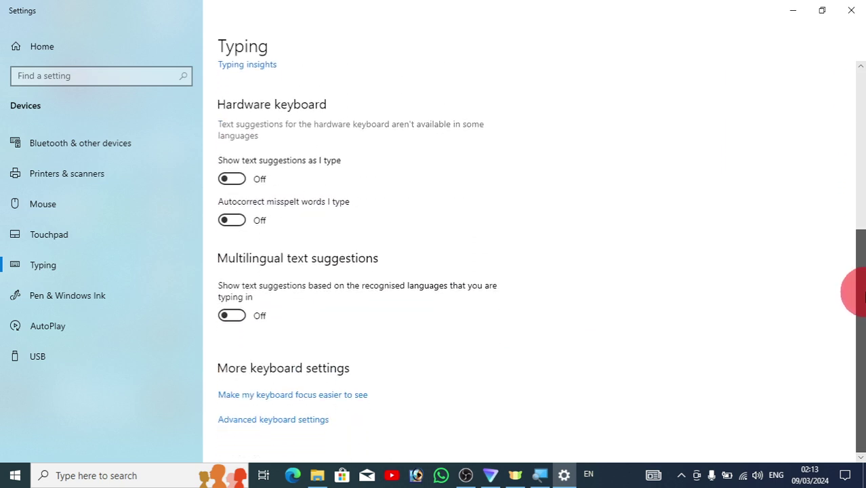
{"action": "left_click", "coordinate": [288, 420]}
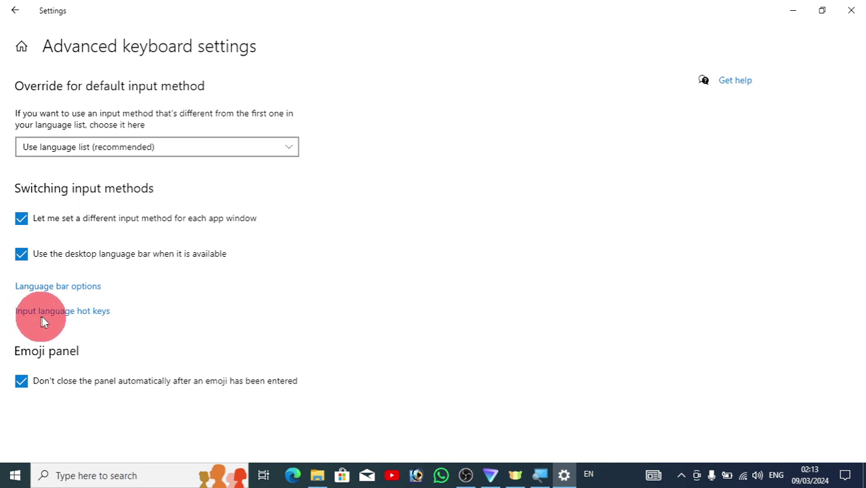
{"action": "left_click", "coordinate": [94, 316]}
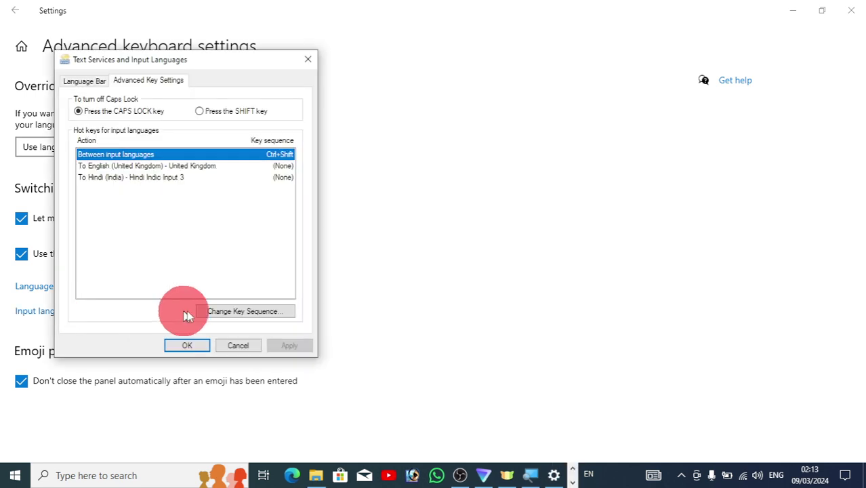
Step: Assign Ctrl + Shift as the key sequence for switching the input language and save the hot key settings
{"action": "left_click", "coordinate": [249, 314]}
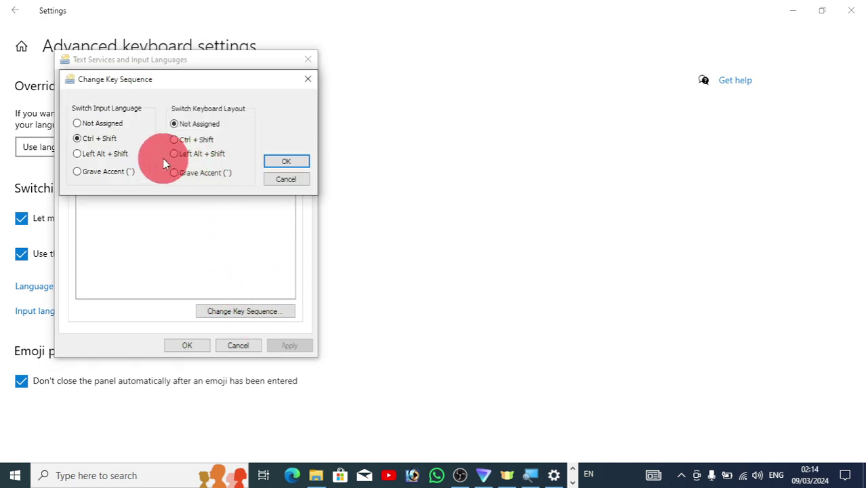
{"action": "left_click", "coordinate": [175, 140]}
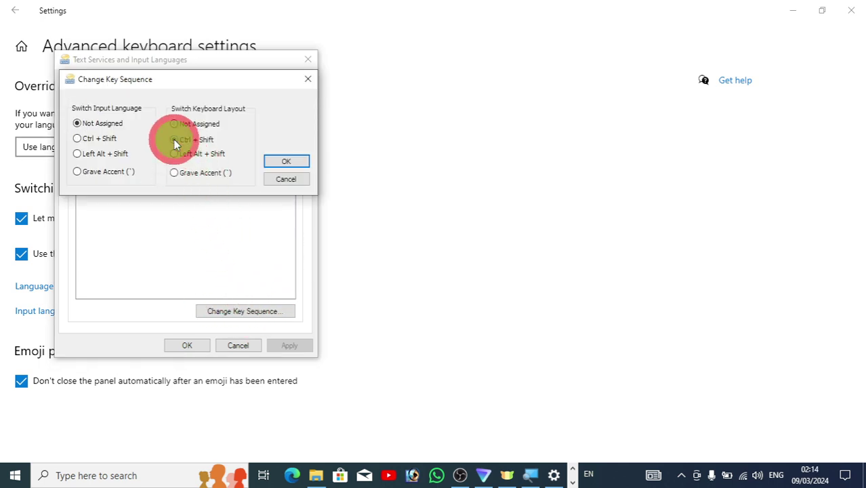
{"action": "left_click", "coordinate": [76, 138]}
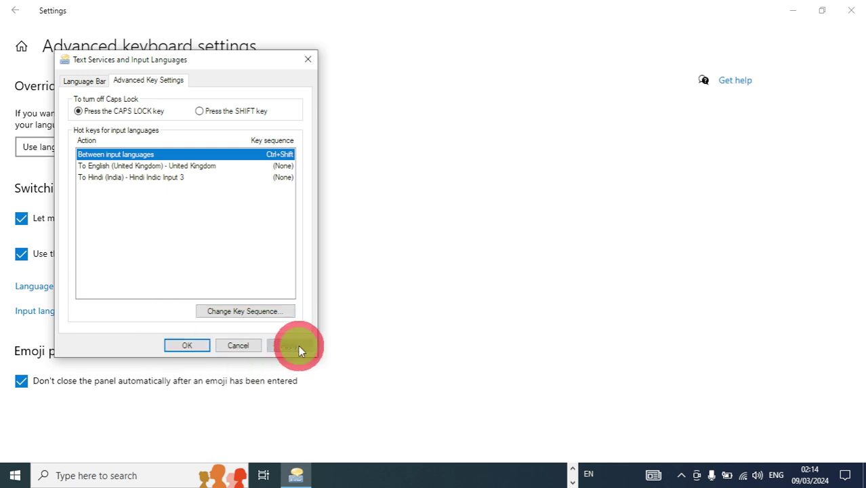
{"action": "left_click", "coordinate": [191, 346]}
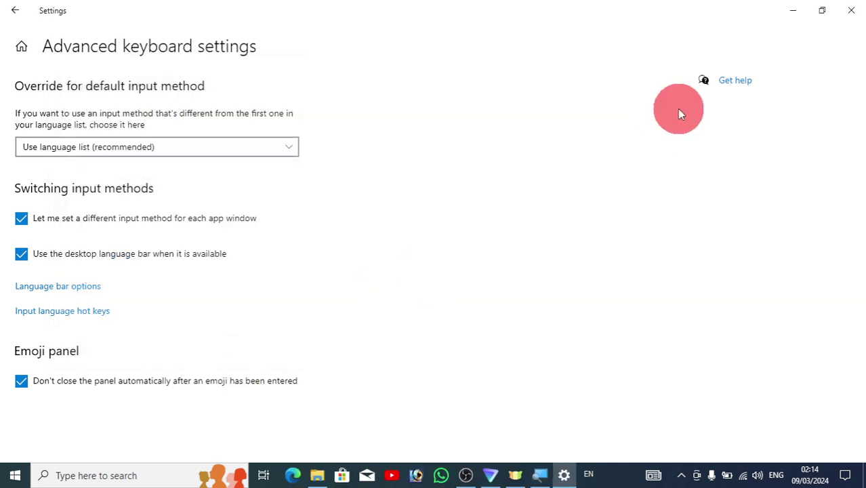
Step: Close the advanced keyboard settings and test the language-switching shortcut by changing to Hindi and back to English
{"action": "left_click", "coordinate": [852, 11]}
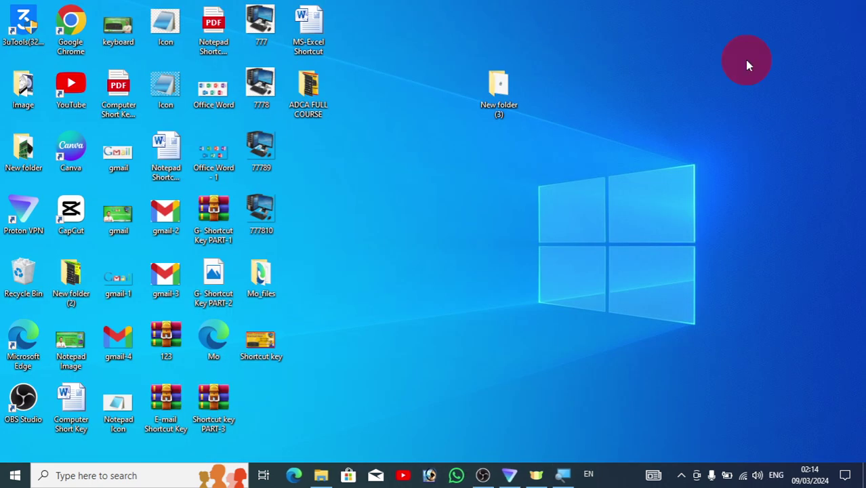
{"action": "key", "text": "alt+shift"}
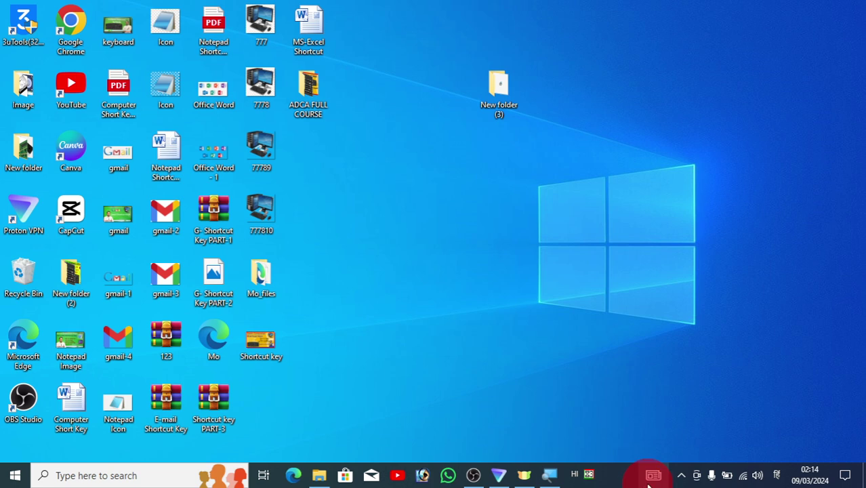
{"action": "key", "text": "alt+shift"}
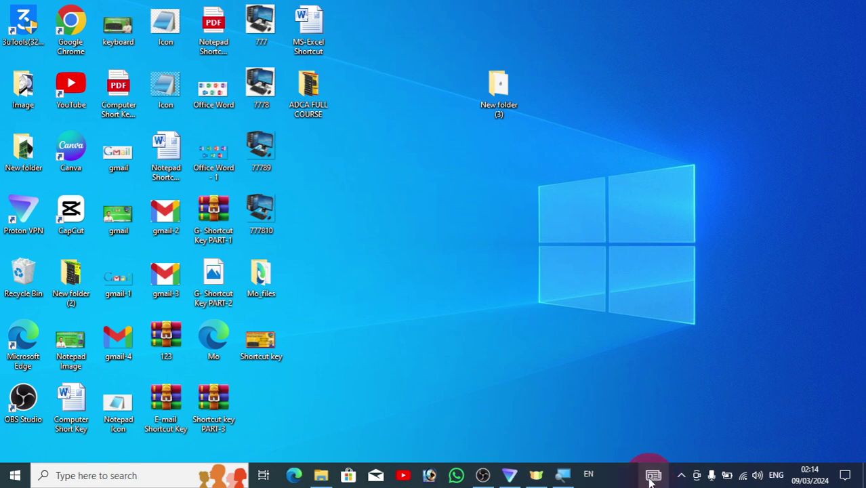
Step: Show the floating language bar and move it to an empty area near the desktop's upper edge
{"action": "right_click", "coordinate": [650, 478]}
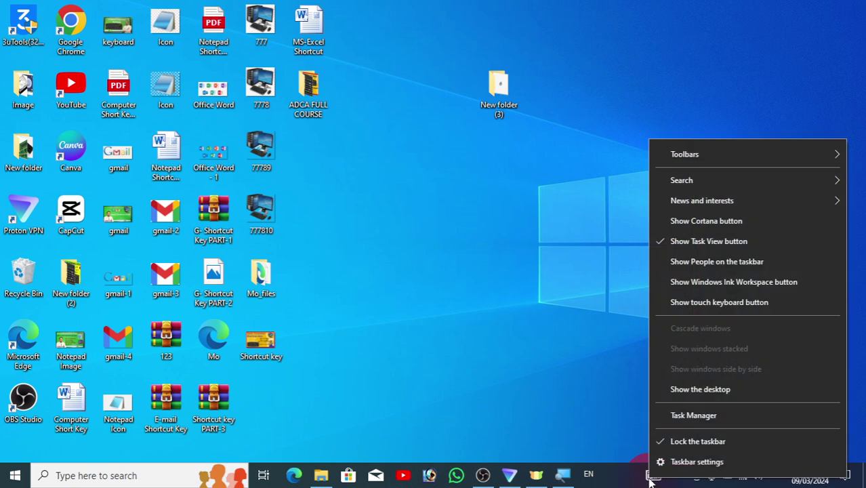
{"action": "left_click", "coordinate": [588, 475]}
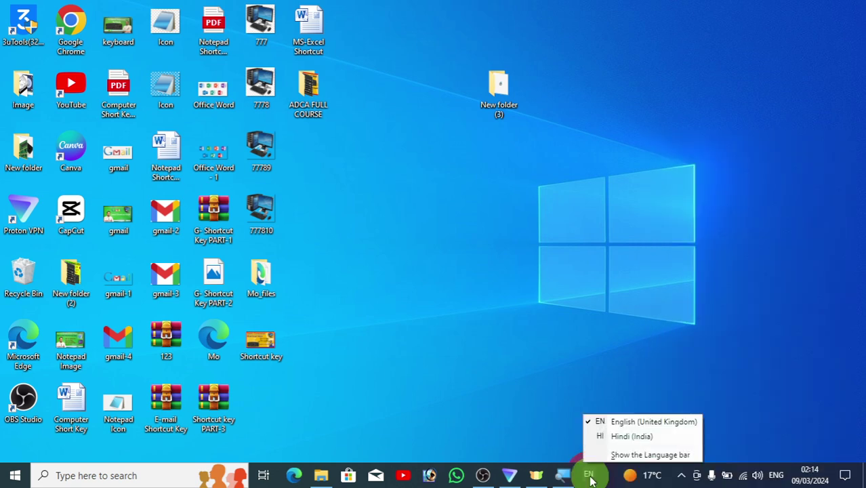
{"action": "left_click", "coordinate": [627, 456]}
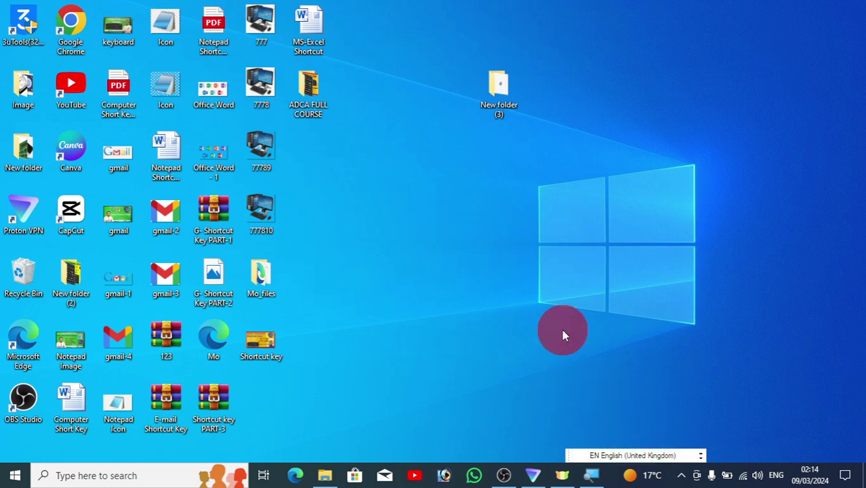
{"action": "left_click", "coordinate": [573, 456]}
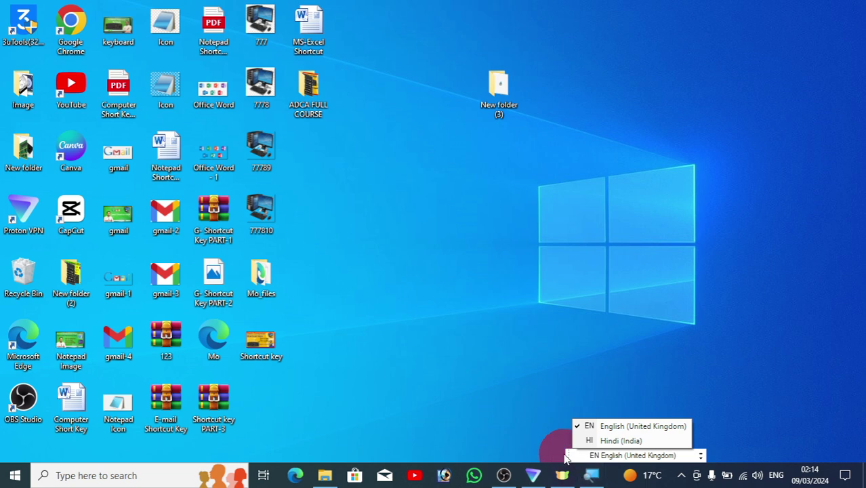
{"action": "left_click", "coordinate": [568, 456]}
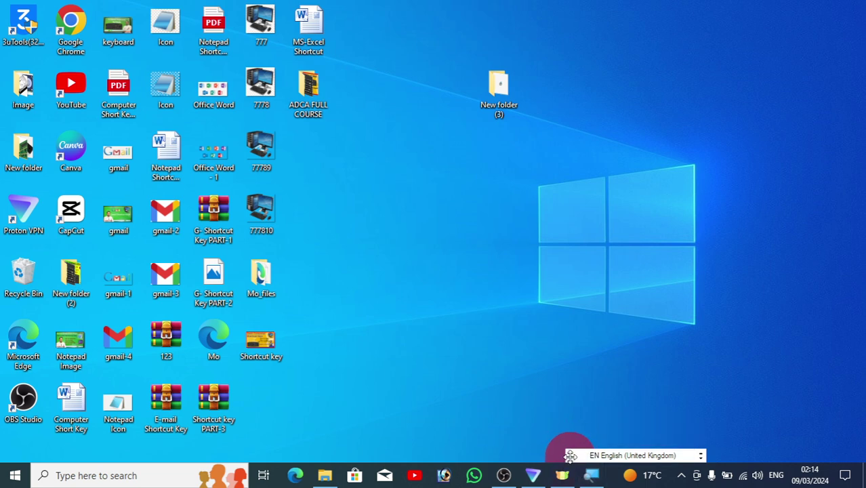
{"action": "left_click_drag", "start_coordinate": [570, 455], "coordinate": [589, 44]}
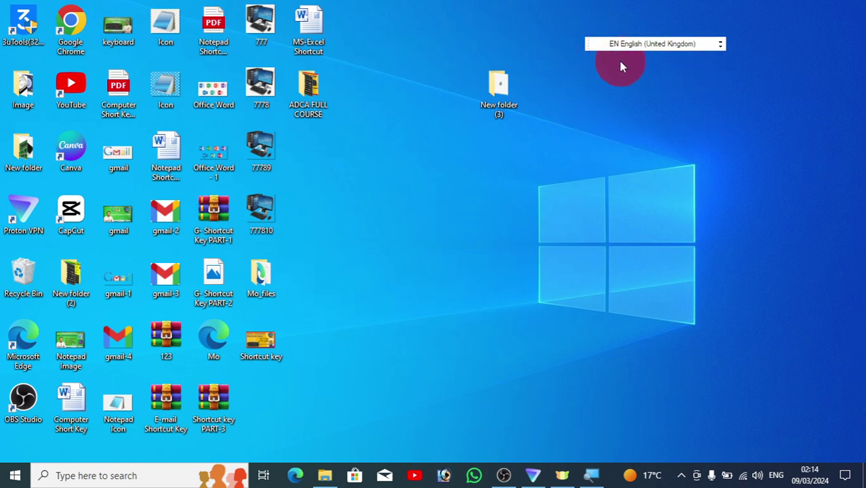
Step: Switch the input language to Hindi (India) from the floating language bar and view its options without changing them
{"action": "left_click", "coordinate": [615, 46]}
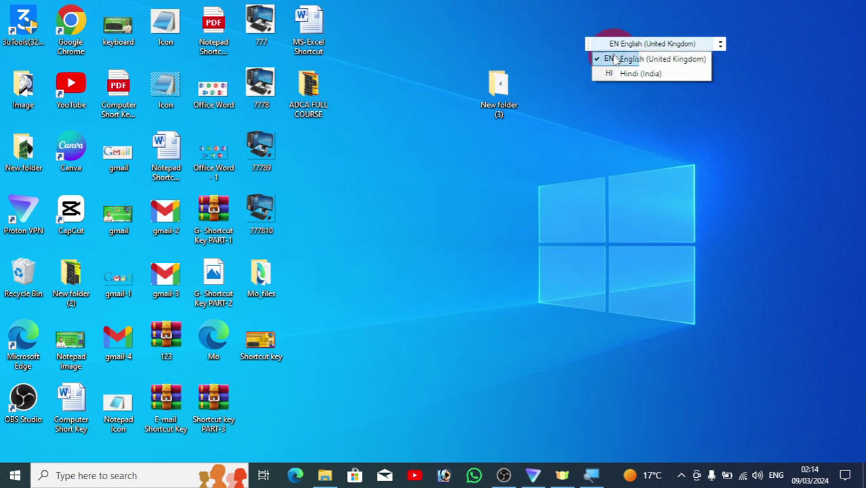
{"action": "left_click", "coordinate": [620, 73]}
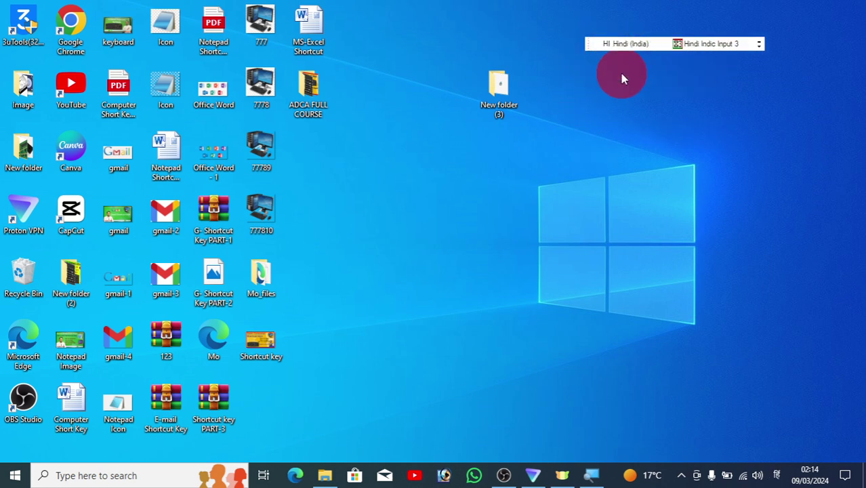
{"action": "left_click", "coordinate": [760, 44]}
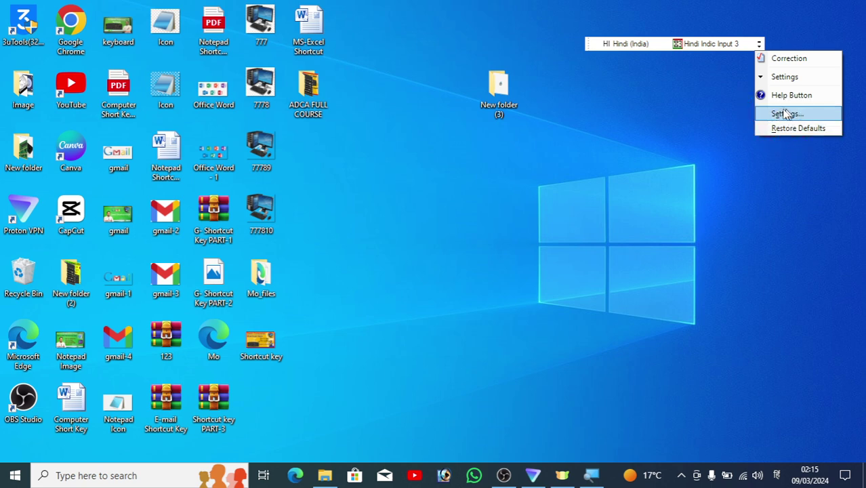
{"action": "left_click", "coordinate": [725, 114]}
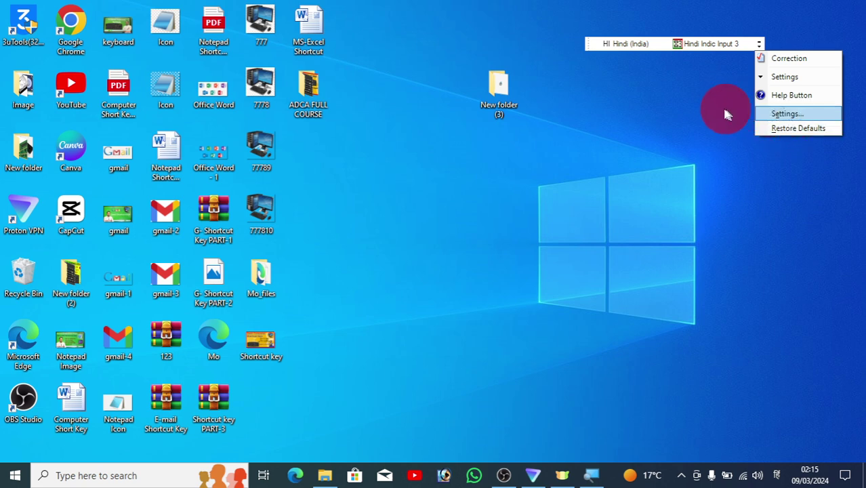
{"action": "left_click", "coordinate": [673, 114]}
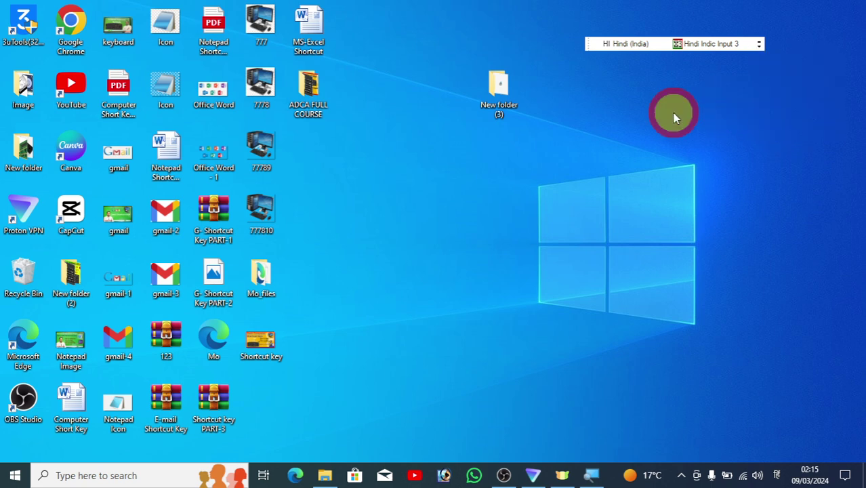
Step: Search Windows for "wo" and open Microsoft Word 2010 with a blank document
{"action": "left_click", "coordinate": [125, 475]}
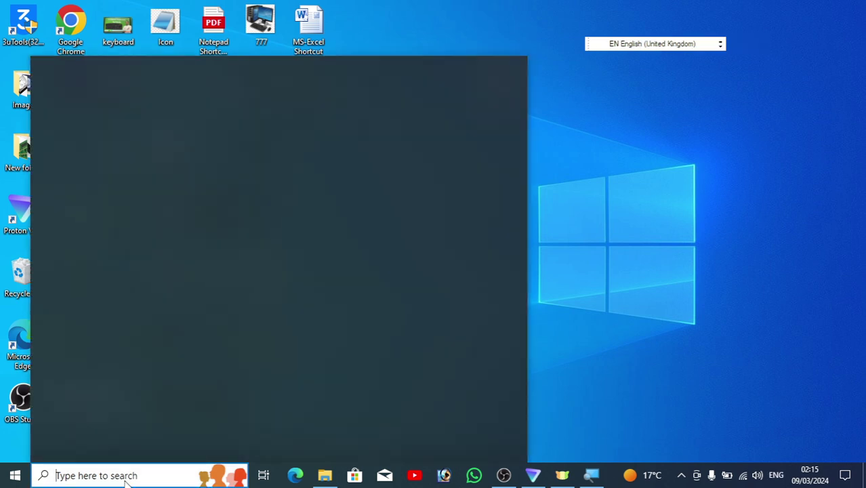
{"action": "type", "text": "w"}
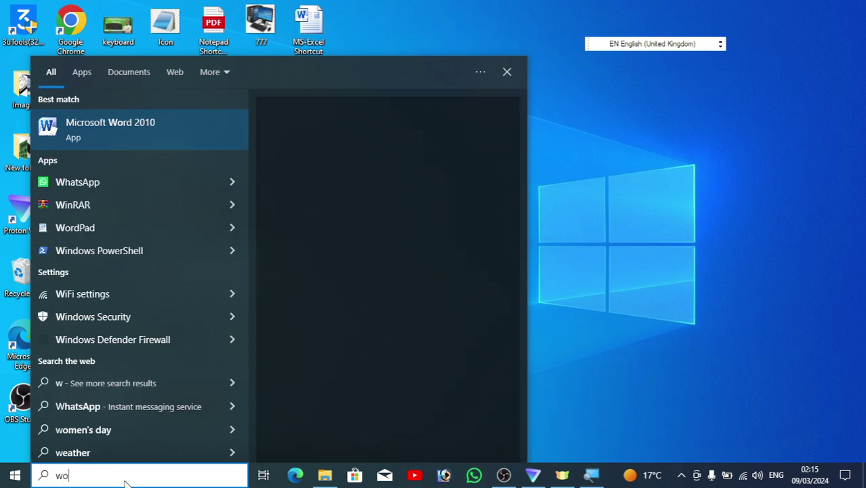
{"action": "type", "text": "o"}
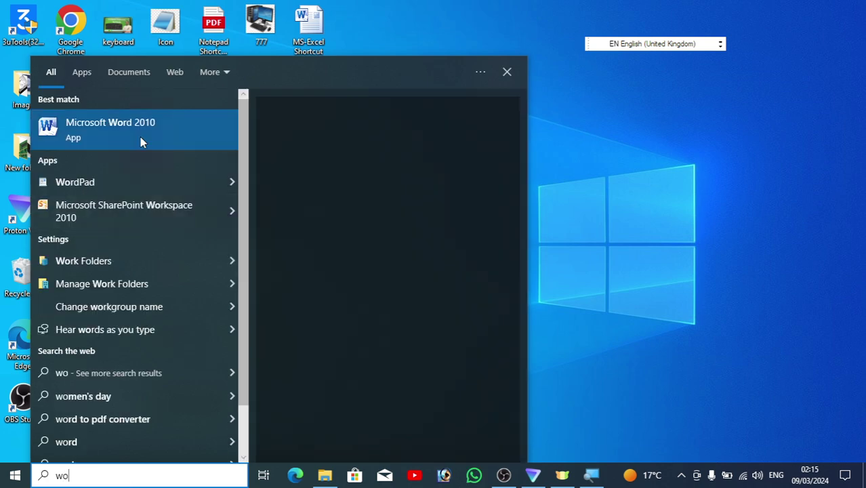
{"action": "left_click", "coordinate": [140, 137]}
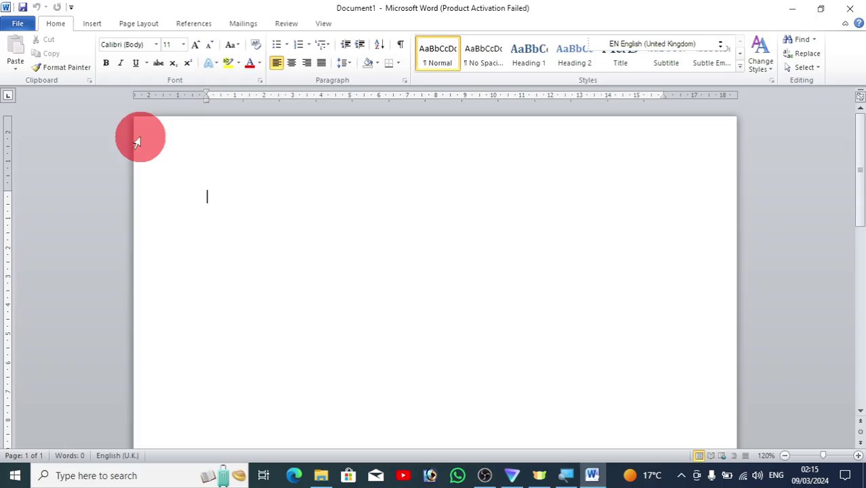
Step: Set the blank document's font size to 20 and dismiss the Microsoft Office Activation Wizard
{"action": "left_click", "coordinate": [184, 45]}
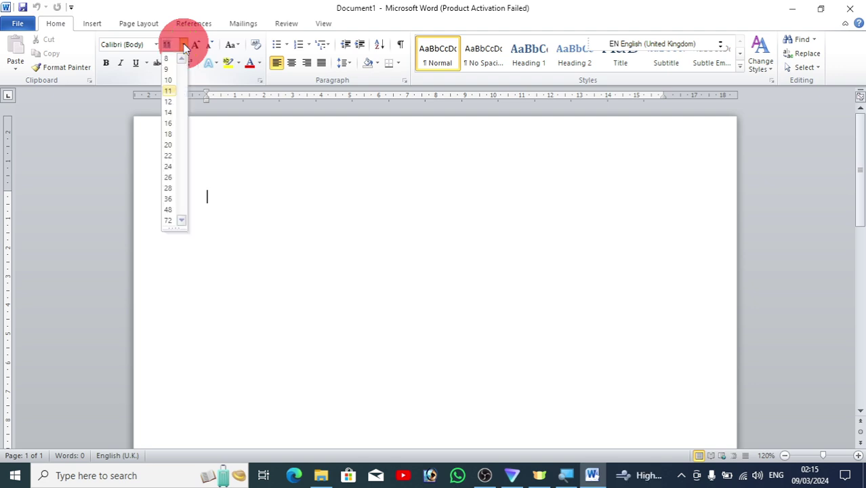
{"action": "left_click", "coordinate": [168, 145]}
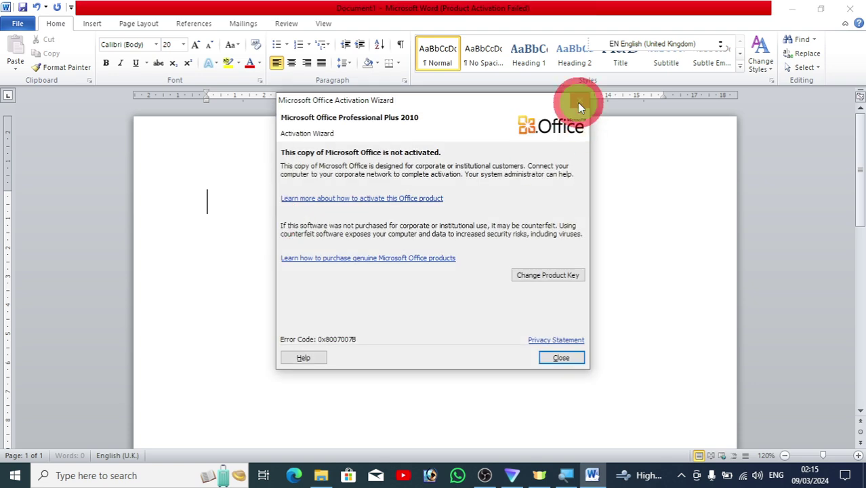
{"action": "left_click", "coordinate": [580, 100]}
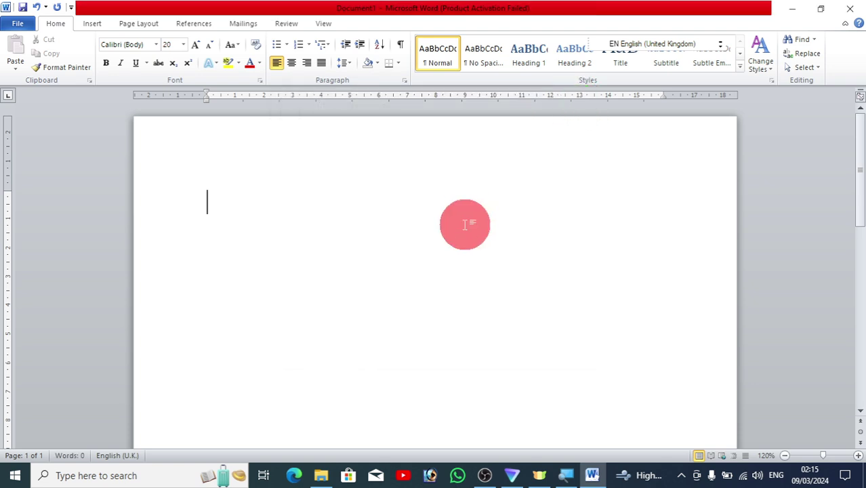
Step: Try English input by entering "dffg" in the blank document and erase the test text
{"action": "type", "text": "d"}
{"action": "key", "text": "BackSpace"}
{"action": "type", "text": "dffg"}
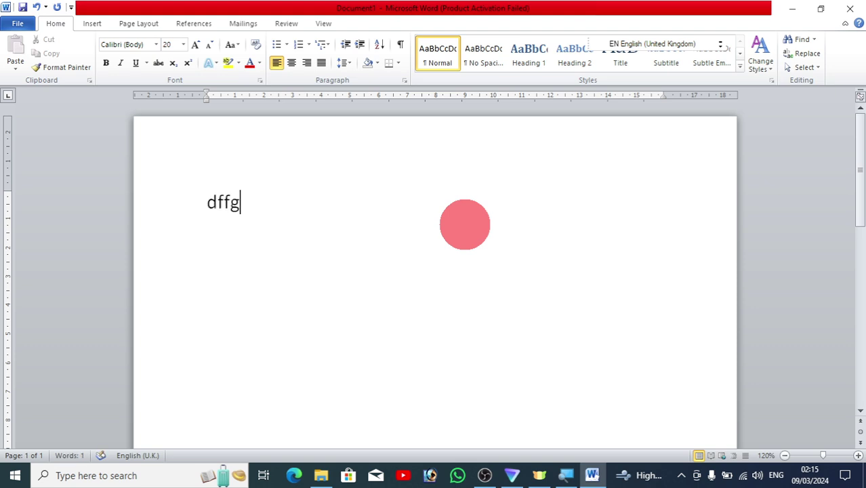
{"action": "key", "text": "BackSpace"}
{"action": "key", "text": "BackSpace"}
{"action": "key", "text": "BackSpace"}
{"action": "key", "text": "BackSpace"}
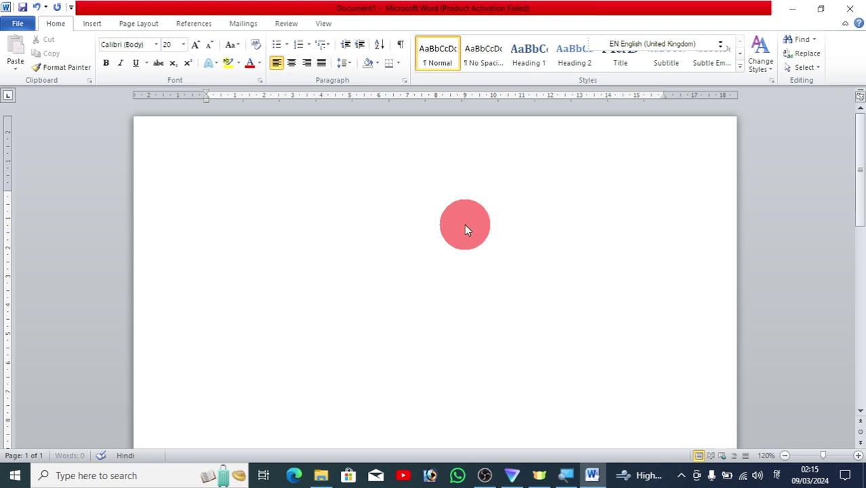
Step: Switch the input language to Hindi and enter the test characters "क ं े क ि ह यस ा र ी" in the document
{"action": "key", "text": "alt+shift"}
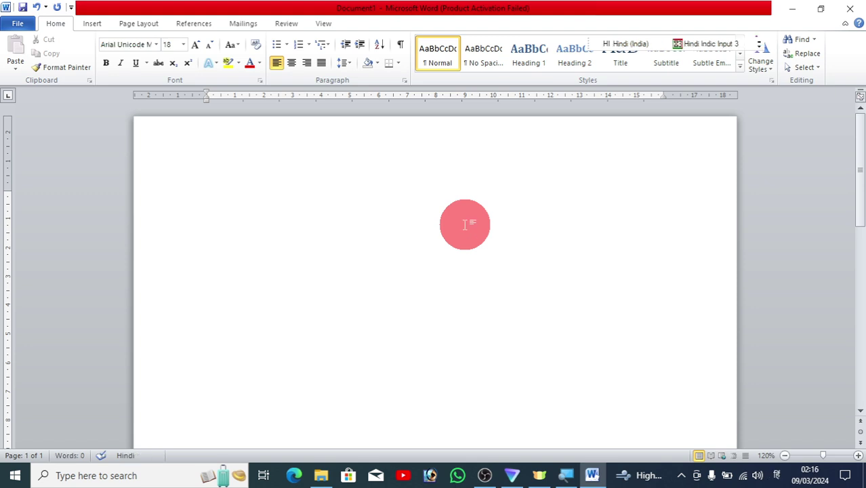
{"action": "type", "text": "क ं े क"}
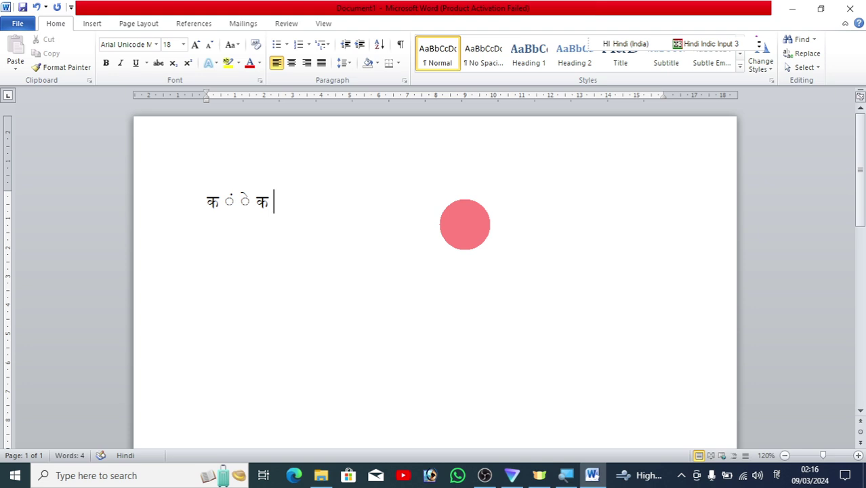
{"action": "type", "text": " ि ह य"}
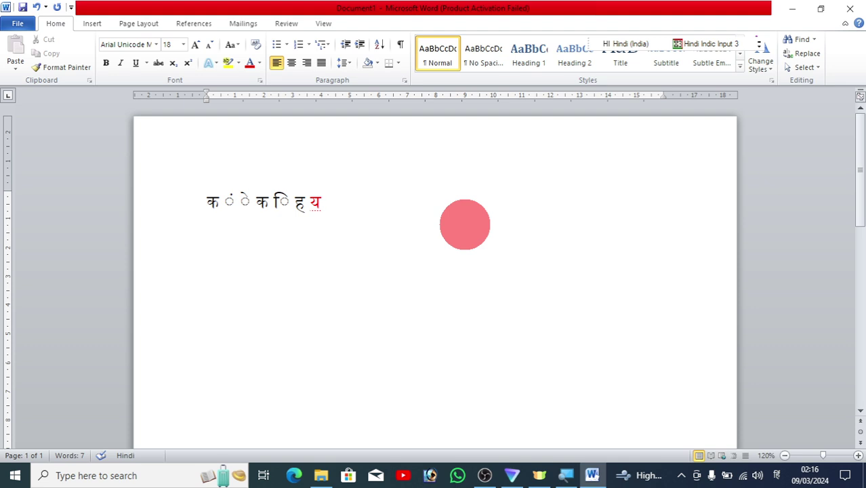
{"action": "type", "text": "स ा र"}
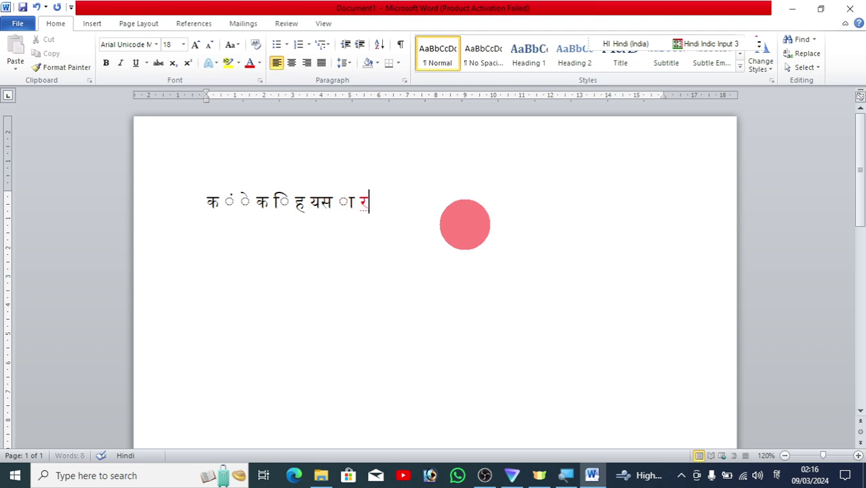
{"action": "type", "text": " ी"}
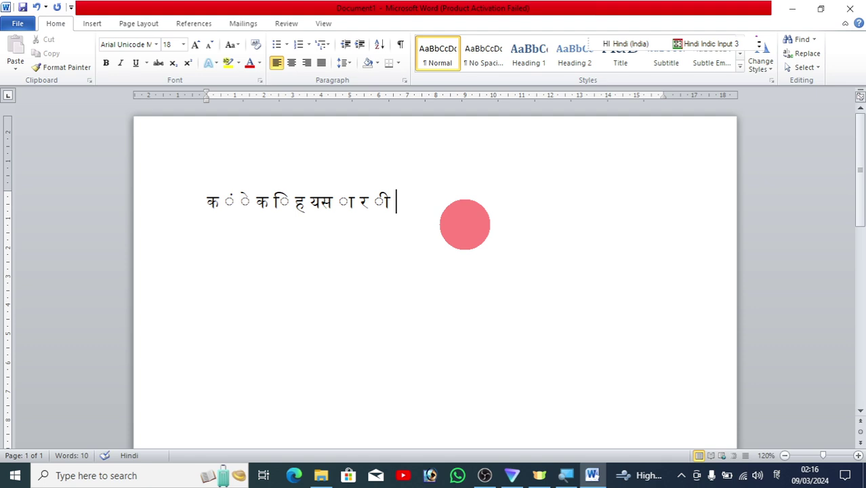